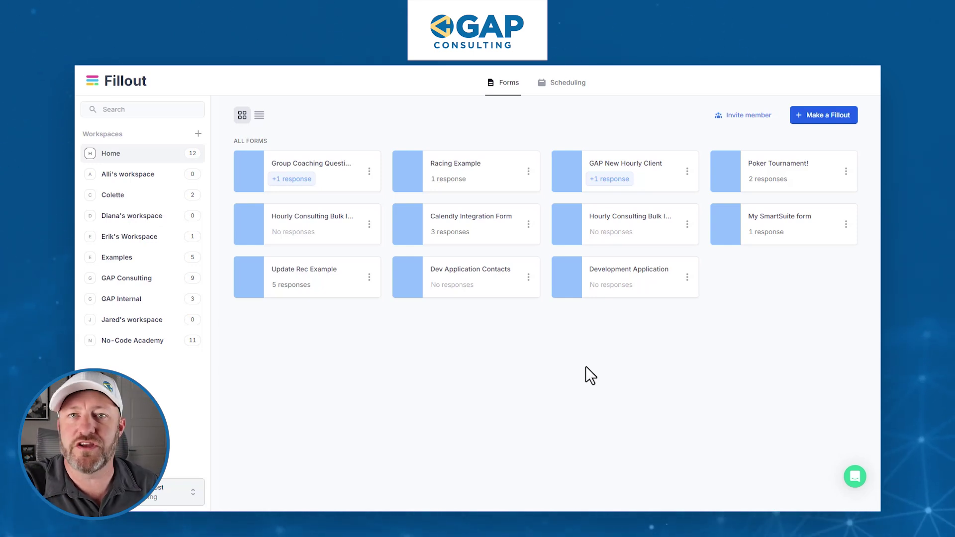
Make a new Fillout of type Payment with the Futuristic theme
{"action": "left_click", "coordinate": [818, 121]}
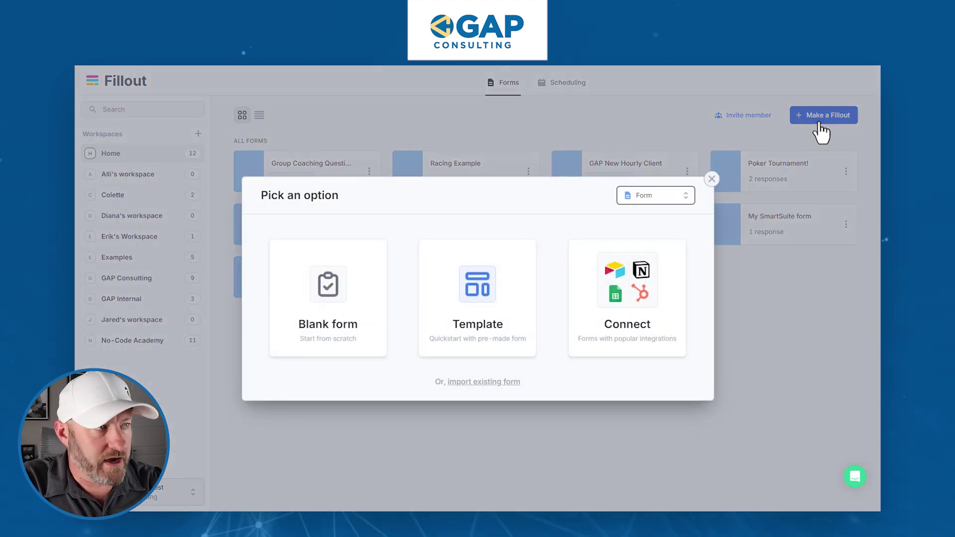
{"action": "left_click", "coordinate": [630, 196]}
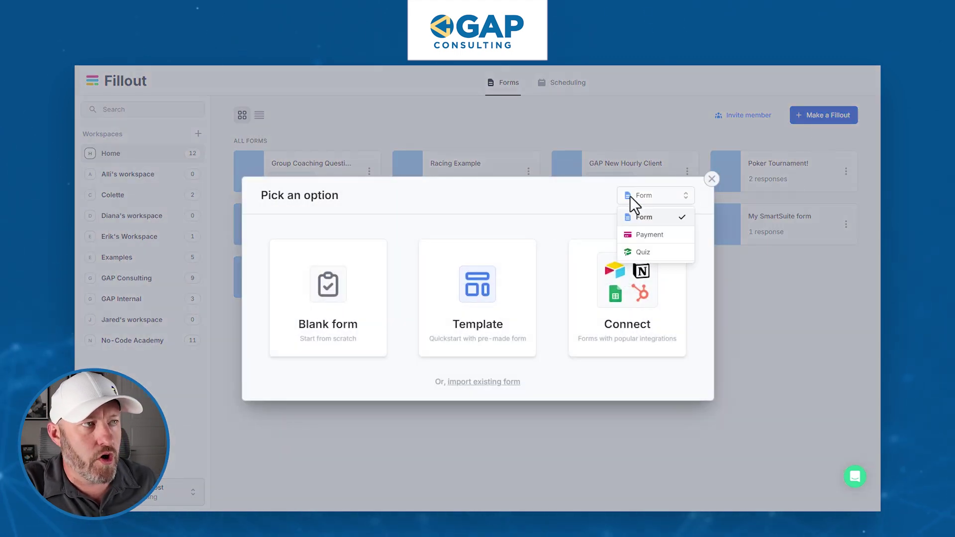
{"action": "left_click", "coordinate": [649, 235]}
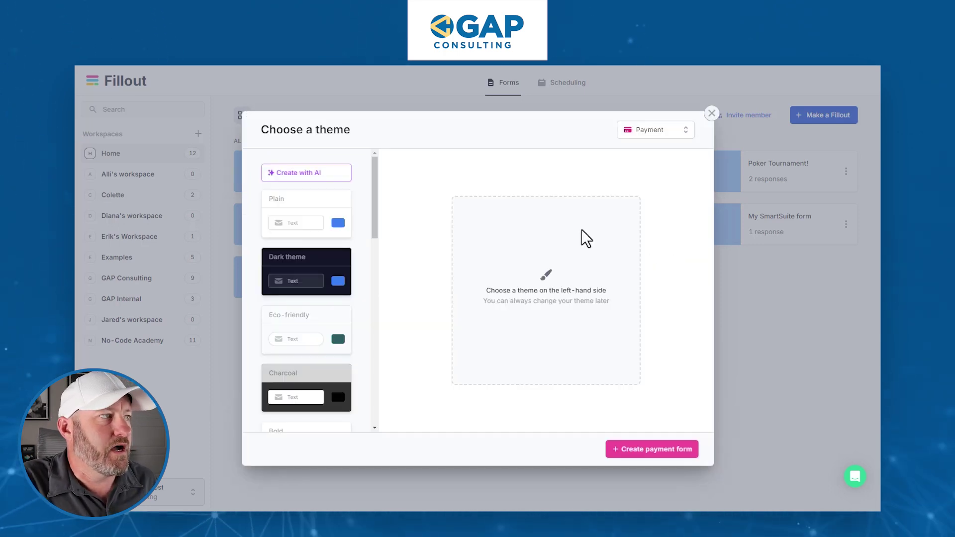
{"action": "scroll", "coordinate": [311, 273], "scroll_direction": "down", "scroll_amount": 5}
{"action": "scroll", "coordinate": [311, 329], "scroll_direction": "down", "scroll_amount": 2}
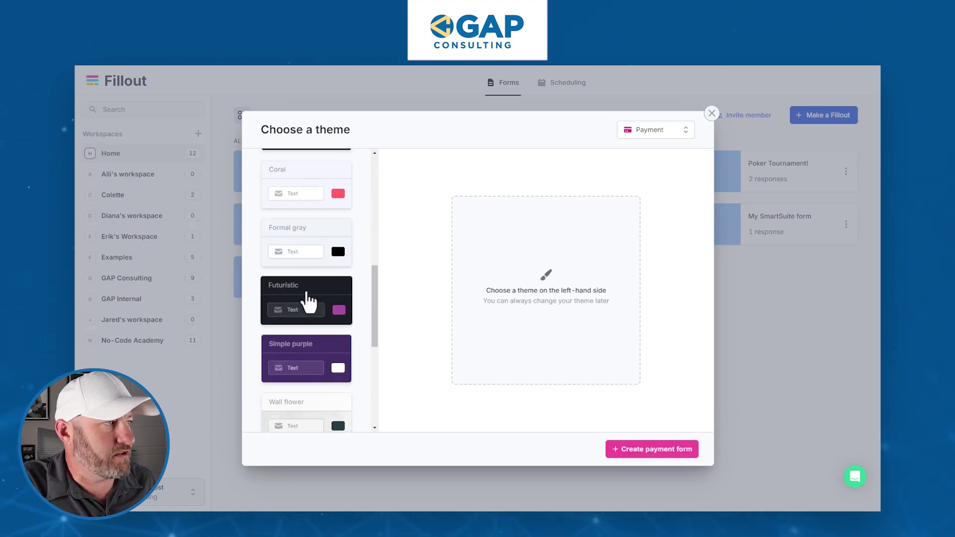
{"action": "left_click", "coordinate": [309, 301]}
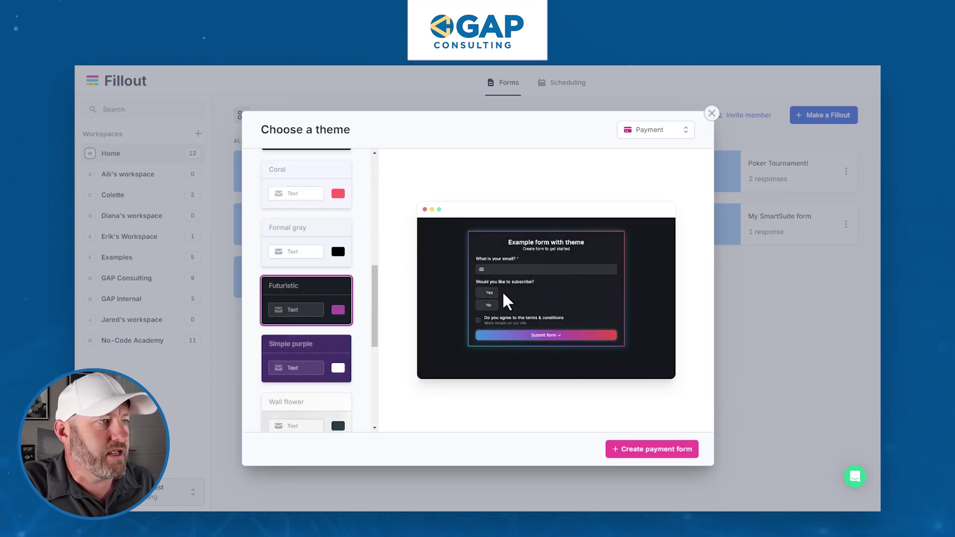
{"action": "left_click", "coordinate": [652, 450]}
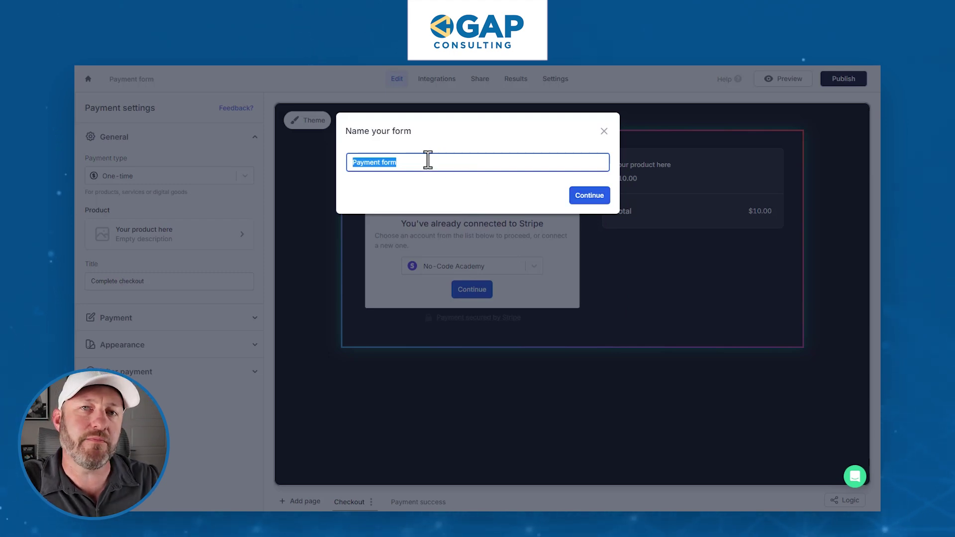
Append 'Example' so the form is named 'Payment form Example', and continue
{"action": "type", "text": "Example"}
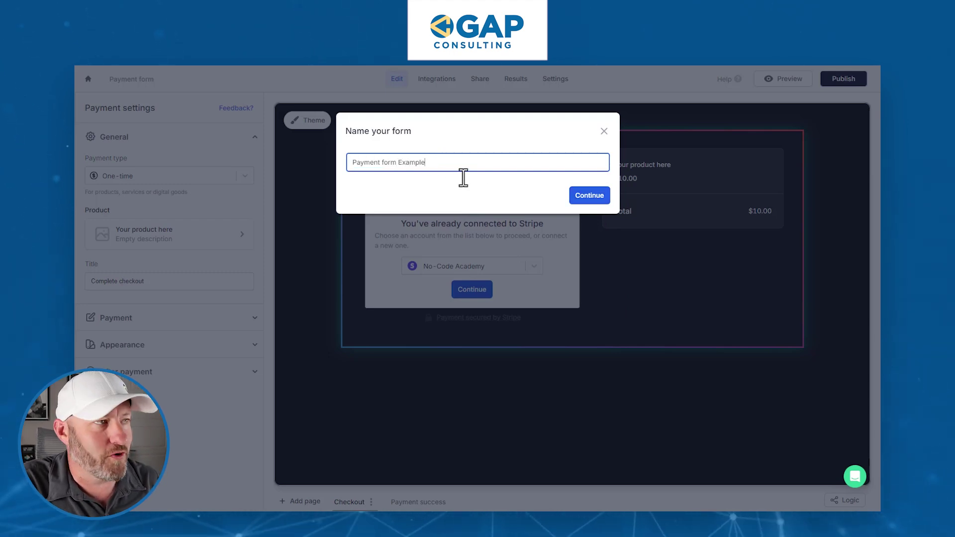
{"action": "left_click", "coordinate": [593, 200]}
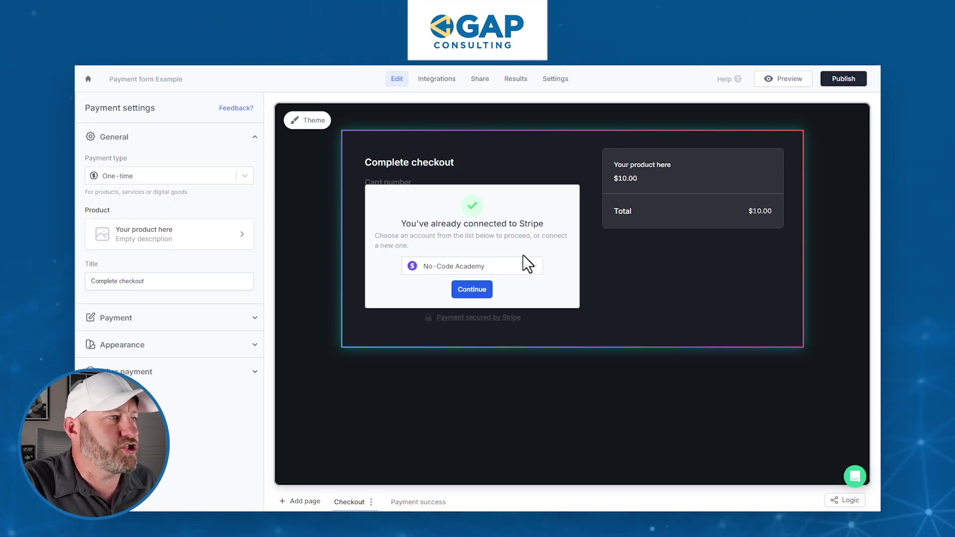
Connect the No-Code Academy Stripe account as a new account for this checkout
{"action": "left_click", "coordinate": [479, 265]}
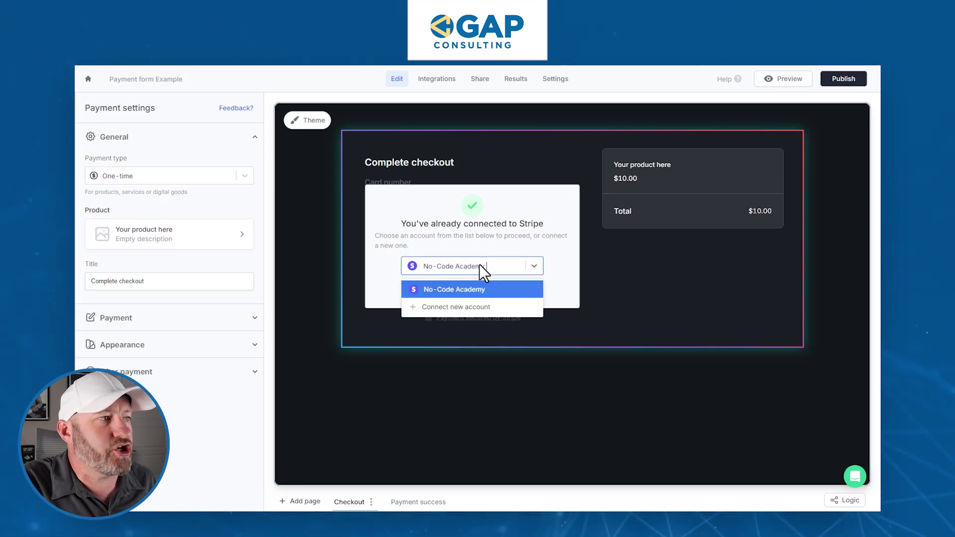
{"action": "left_click", "coordinate": [472, 312]}
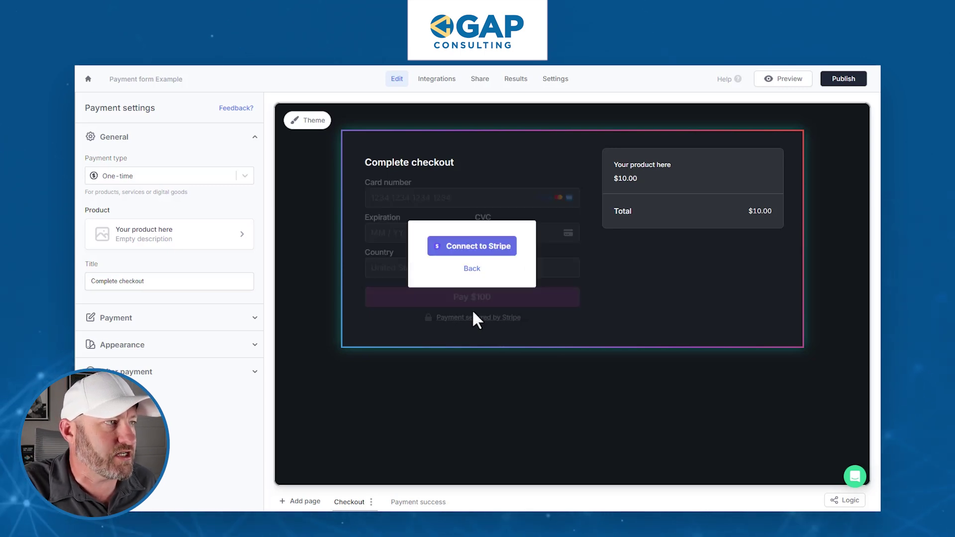
{"action": "left_click", "coordinate": [475, 246]}
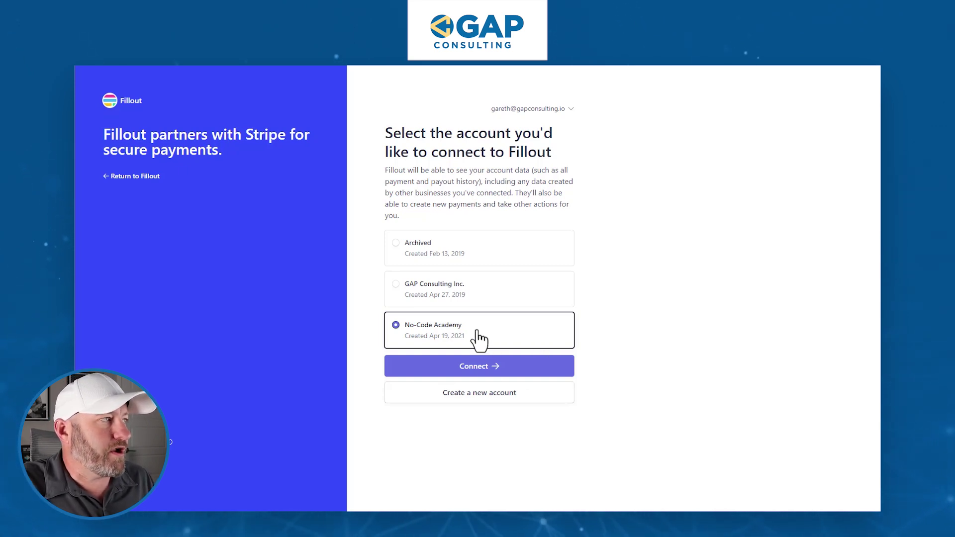
{"action": "left_click", "coordinate": [479, 370]}
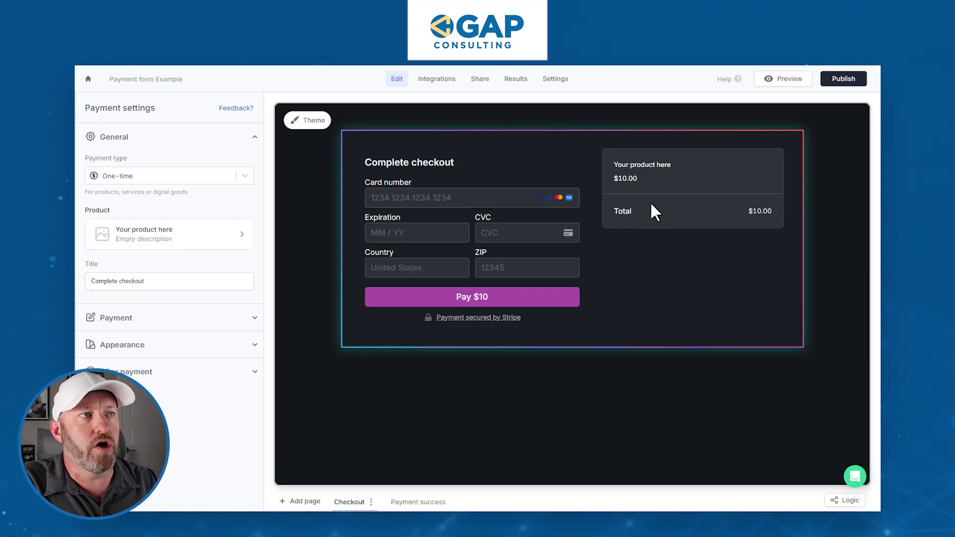
Rename the product to T-shirt at $10 with the sphere gallery image, and save it
{"action": "left_click", "coordinate": [684, 184]}
{"action": "left_click", "coordinate": [504, 154]}
{"action": "left_click", "coordinate": [465, 184]}
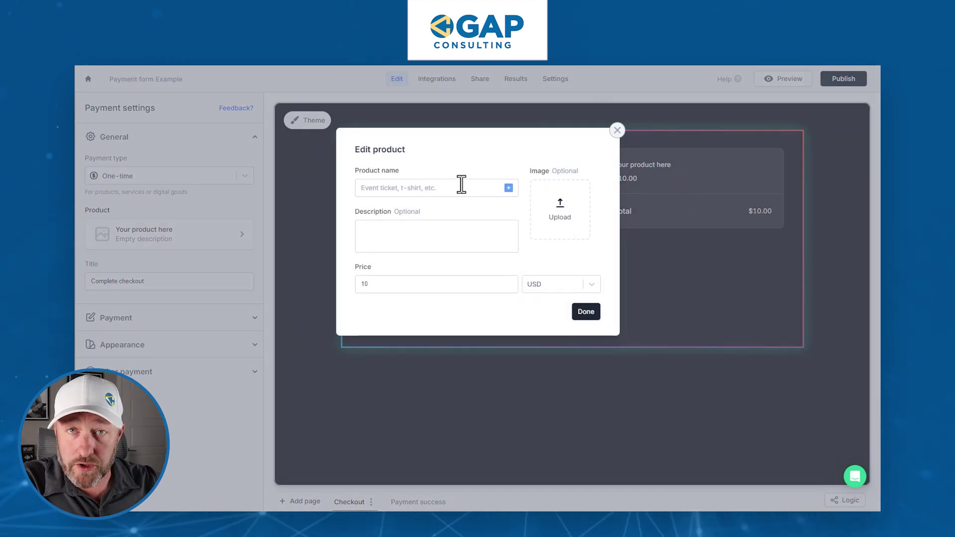
{"action": "left_click", "coordinate": [508, 188]}
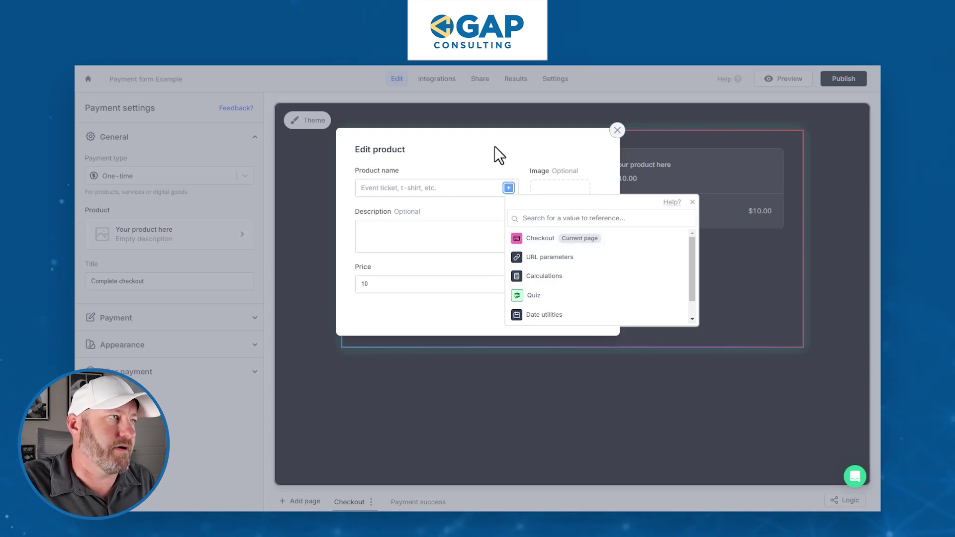
{"action": "left_click", "coordinate": [430, 193]}
{"action": "type", "text": "T-shirt"}
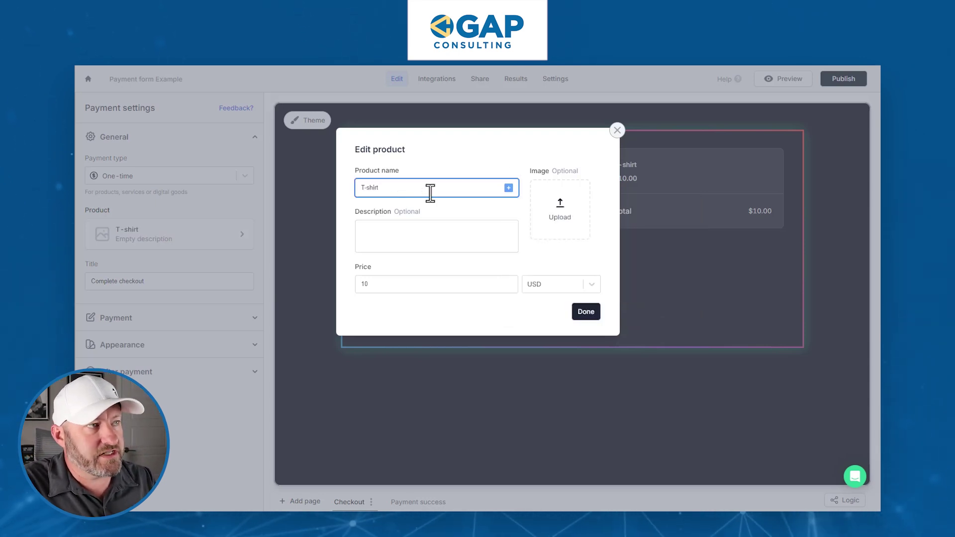
{"action": "left_click", "coordinate": [427, 237]}
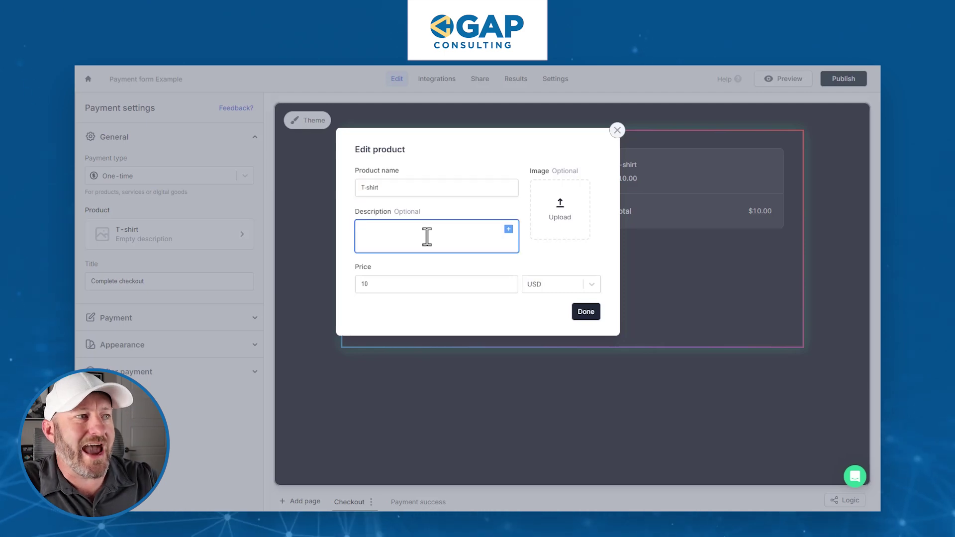
{"action": "left_click", "coordinate": [413, 282]}
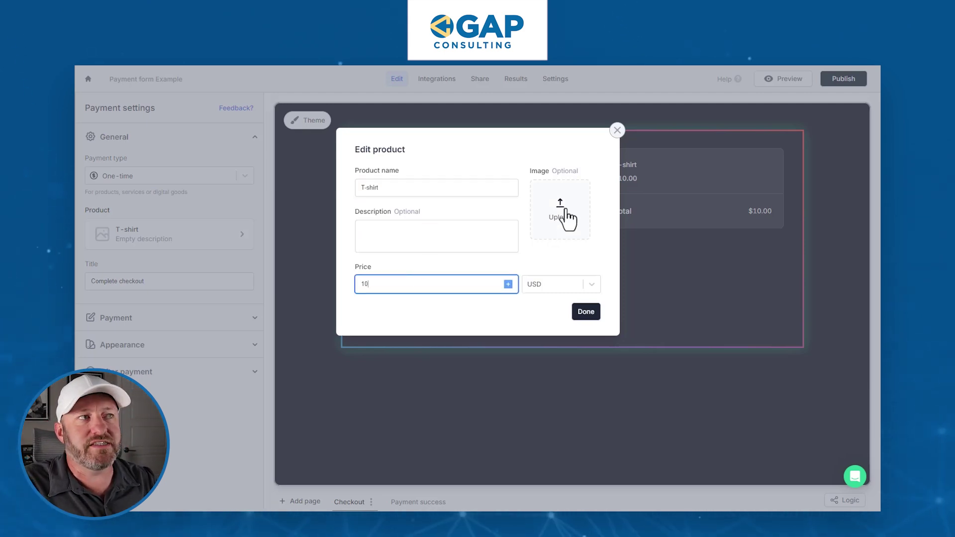
{"action": "left_click", "coordinate": [560, 212]}
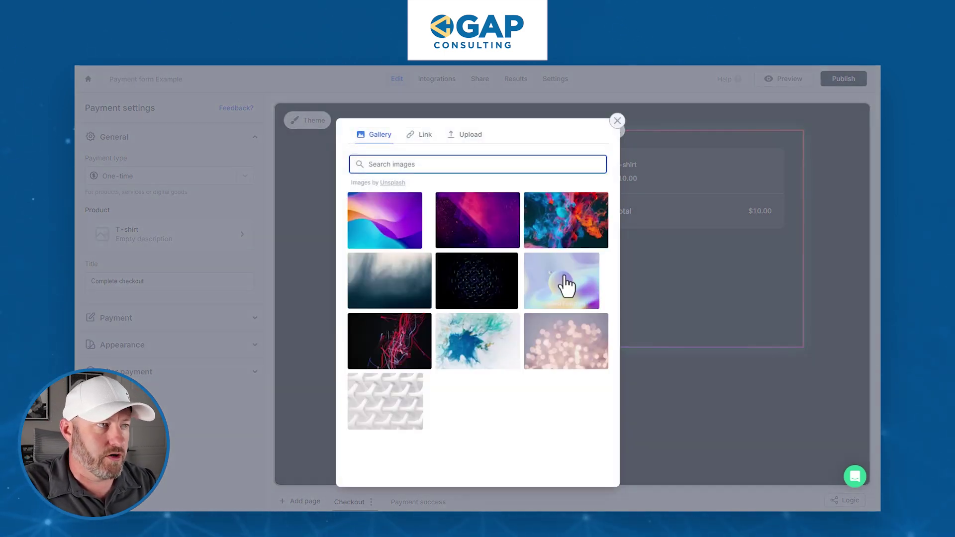
{"action": "left_click", "coordinate": [566, 285]}
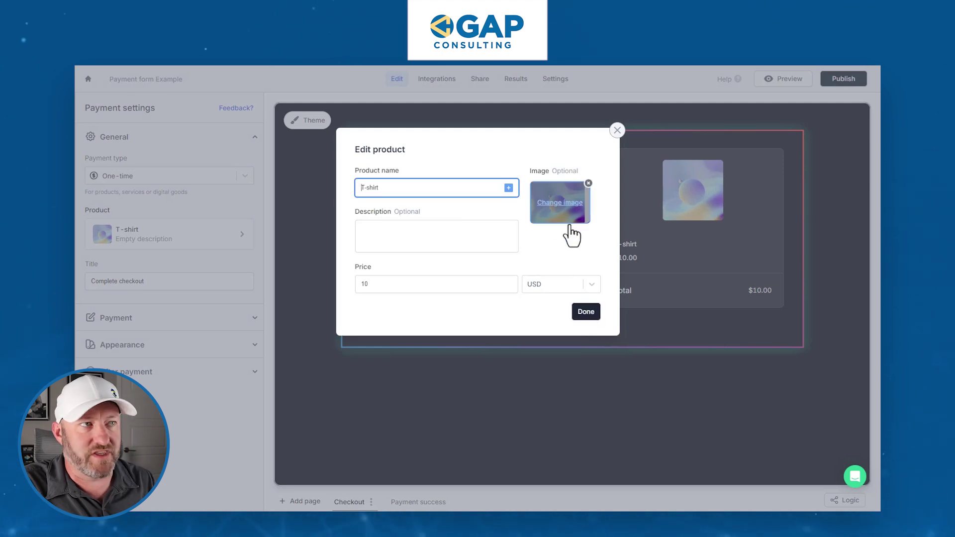
{"action": "left_click", "coordinate": [586, 312]}
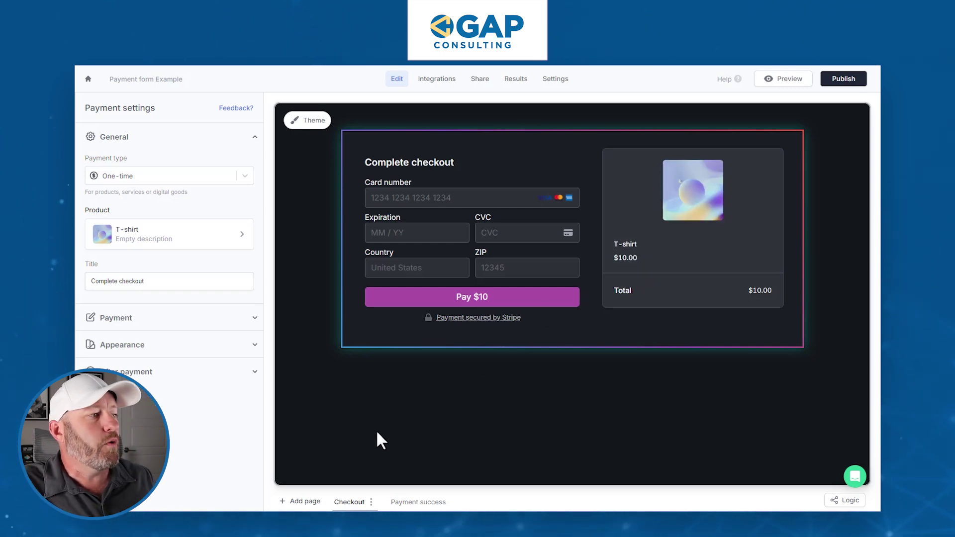
Look over the addable page types, then list the One-time, Subscription and Pay-what-you-want payment types
{"action": "left_click", "coordinate": [304, 502]}
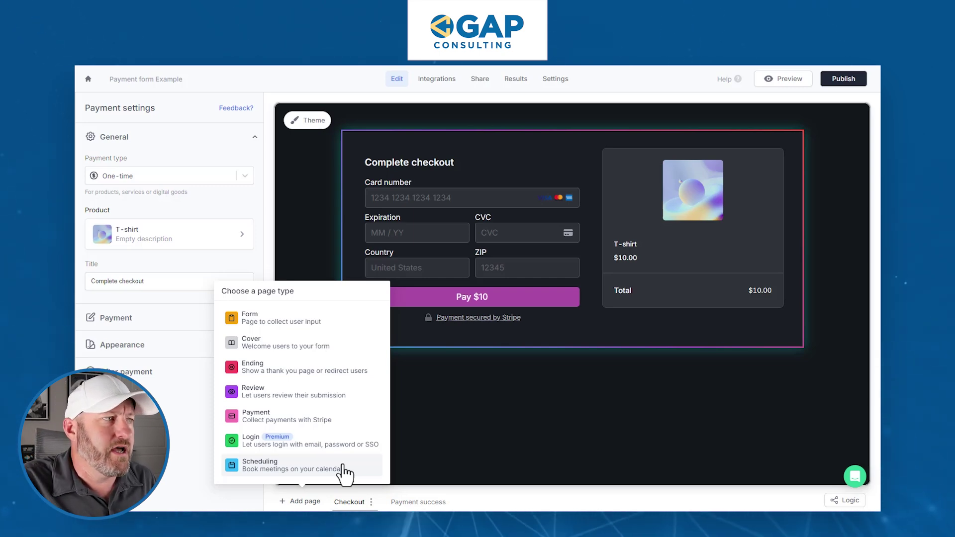
{"action": "left_click", "coordinate": [514, 413]}
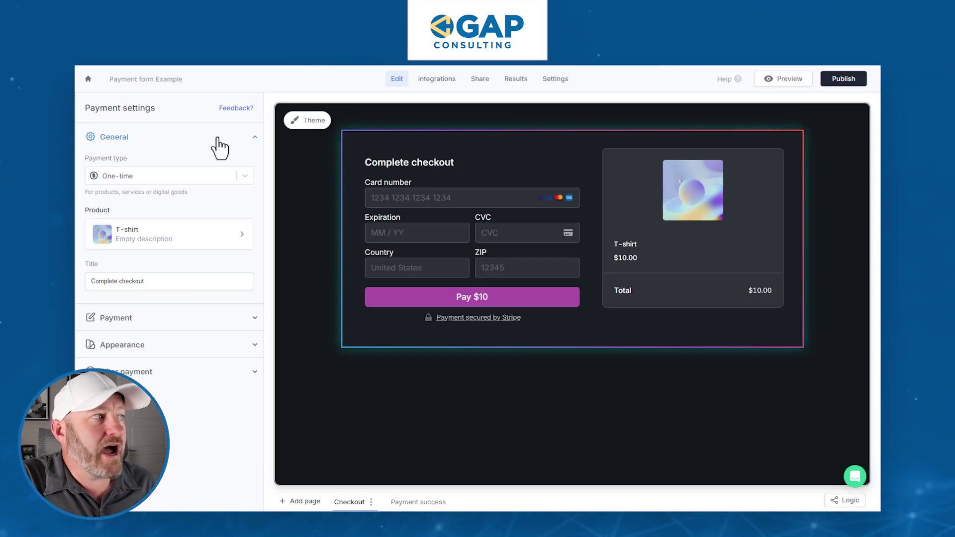
{"action": "left_click", "coordinate": [137, 177]}
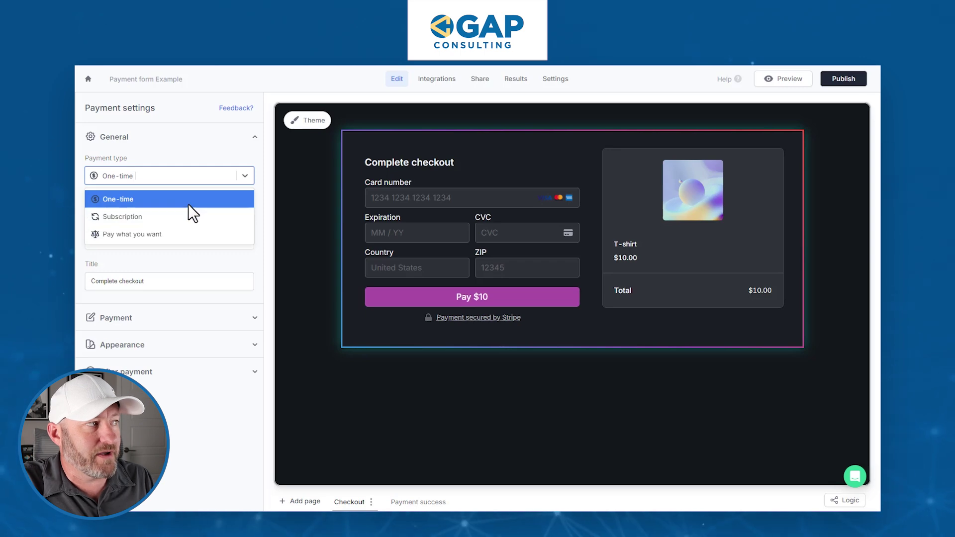
Keep One-time payment, collect the buyer's email, and leave discount codes off after testing them
{"action": "left_click", "coordinate": [262, 190]}
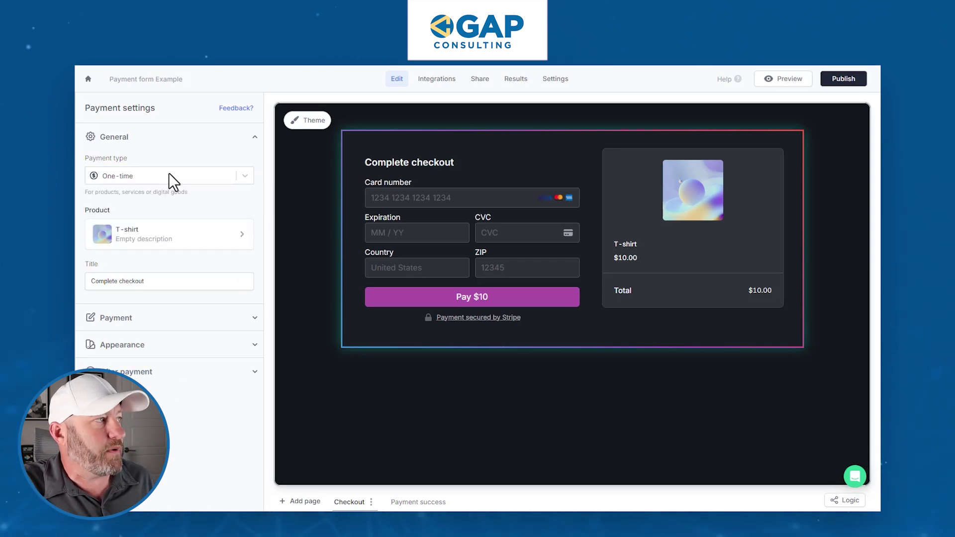
{"action": "left_click", "coordinate": [161, 145]}
{"action": "left_click", "coordinate": [133, 167]}
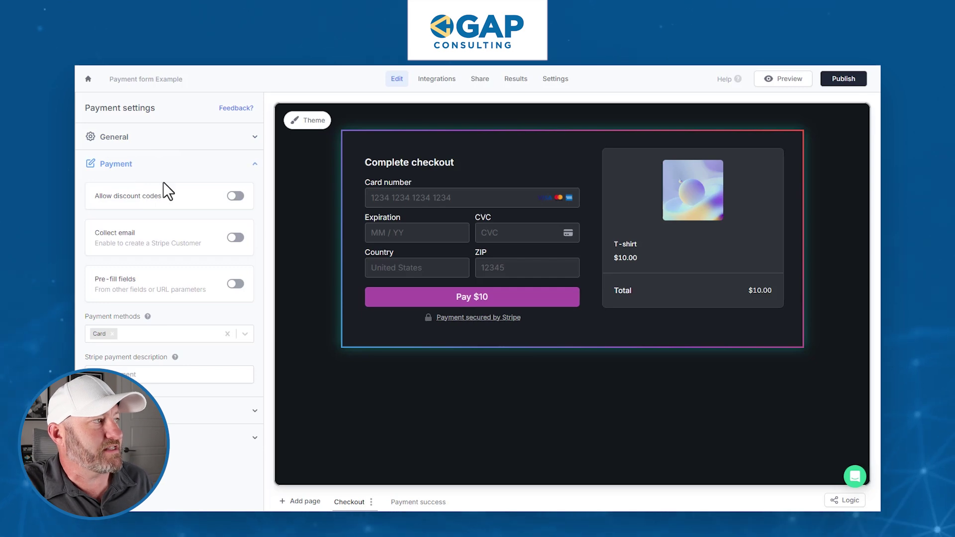
{"action": "left_click", "coordinate": [233, 196]}
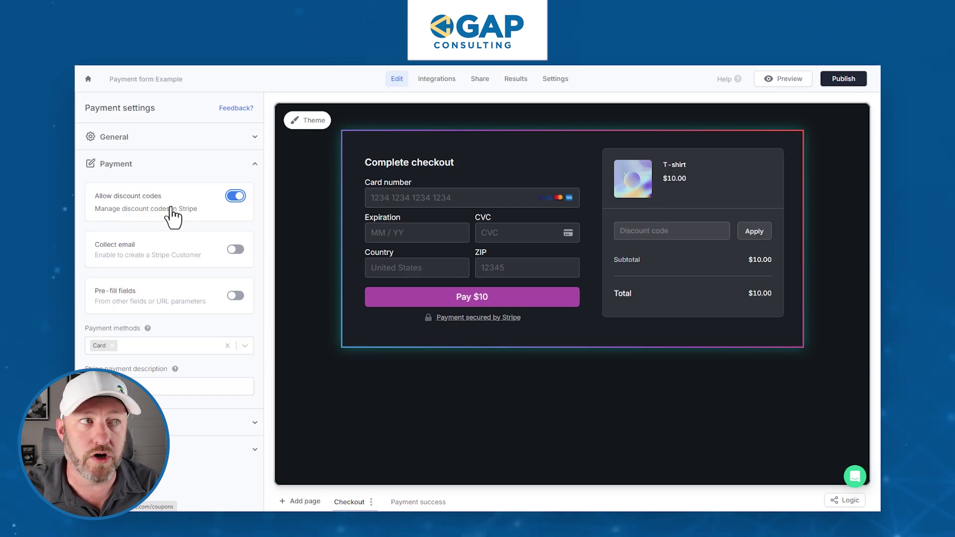
{"action": "left_click", "coordinate": [646, 231]}
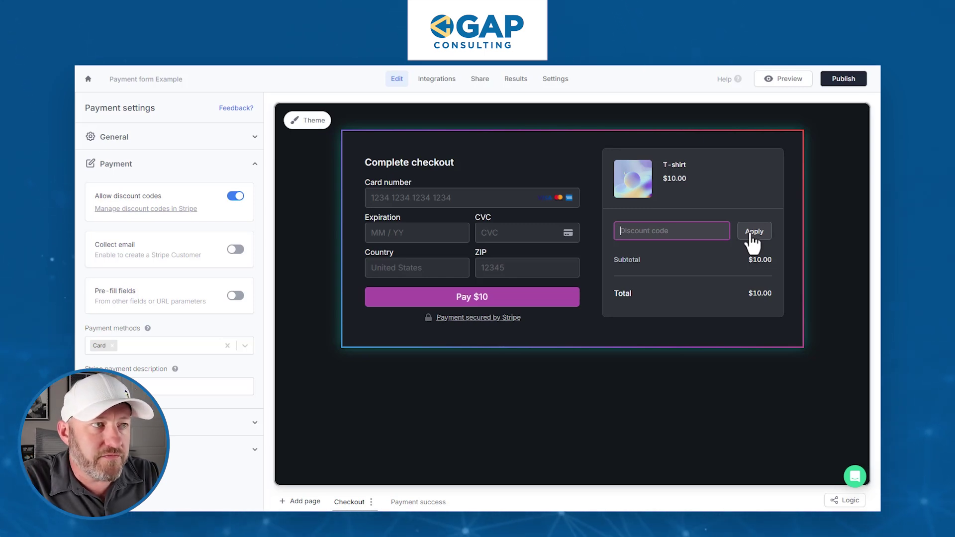
{"action": "left_click", "coordinate": [235, 250]}
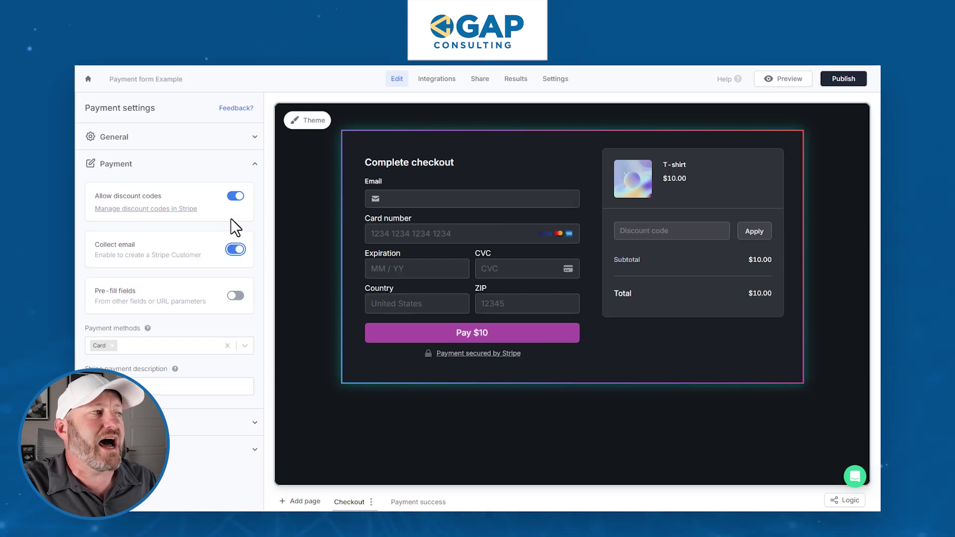
{"action": "left_click", "coordinate": [236, 197]}
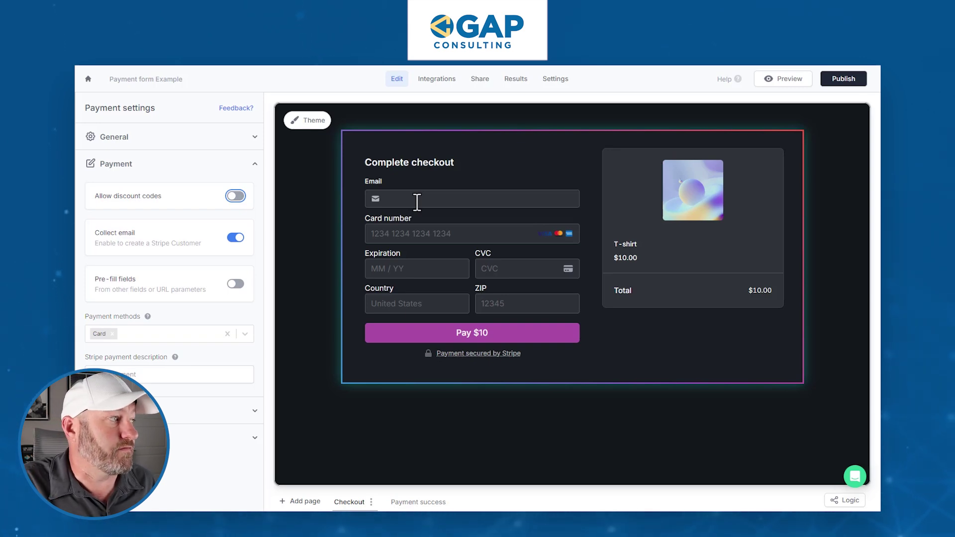
Add Link as a payment method alongside Card, with no other methods
{"action": "left_click", "coordinate": [193, 333]}
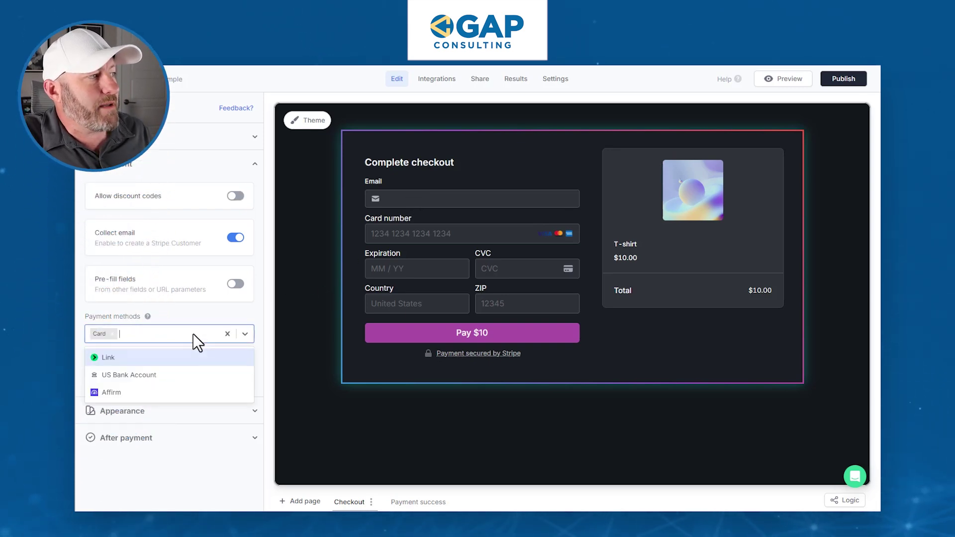
{"action": "left_click", "coordinate": [166, 360]}
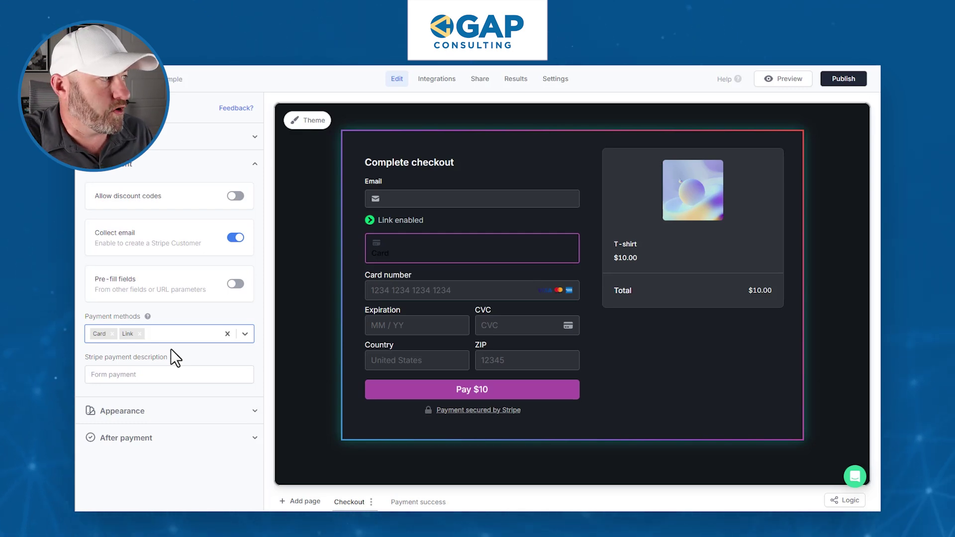
{"action": "left_click", "coordinate": [164, 333]}
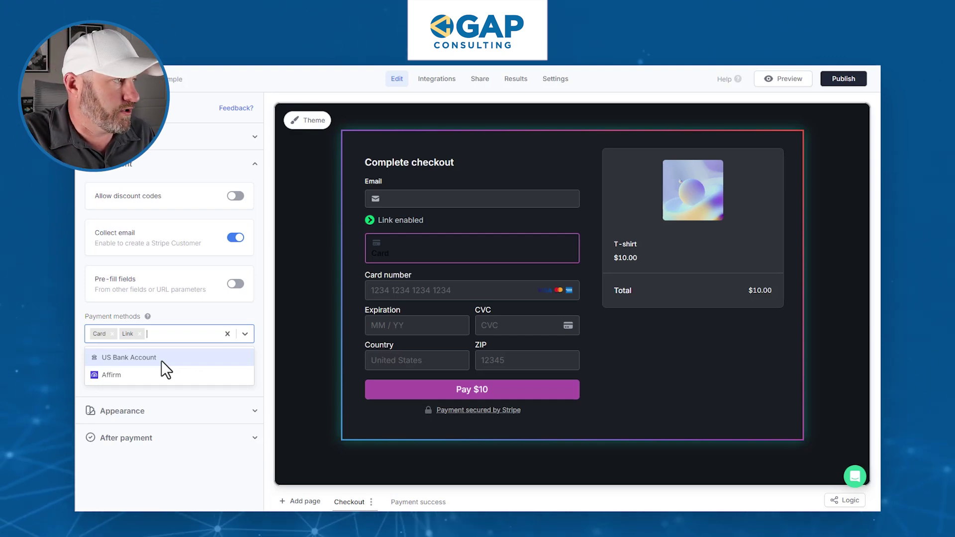
{"action": "left_click", "coordinate": [181, 328]}
In Appearance, try a testimonial beside the checkout, then hide it again
{"action": "left_click", "coordinate": [184, 410]}
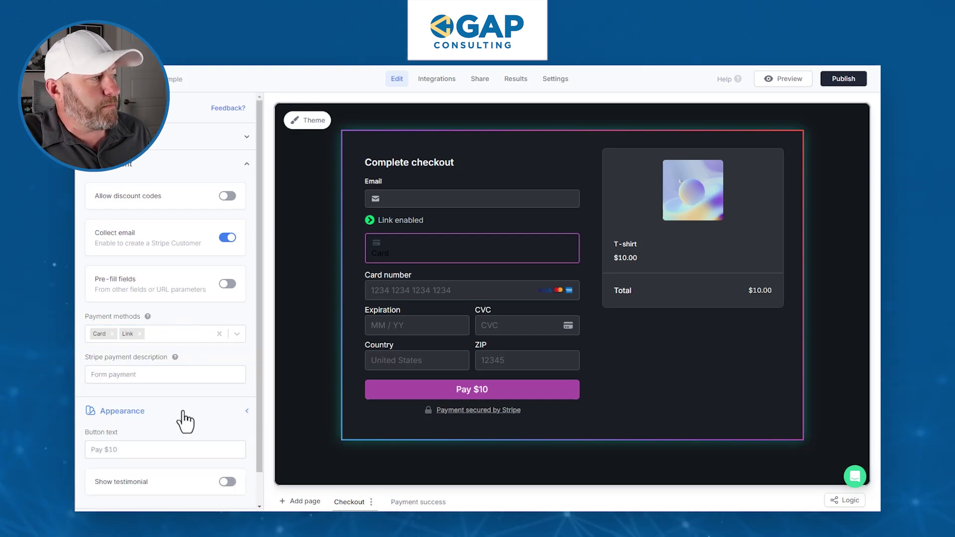
{"action": "scroll", "coordinate": [169, 433], "scroll_direction": "down", "scroll_amount": 1}
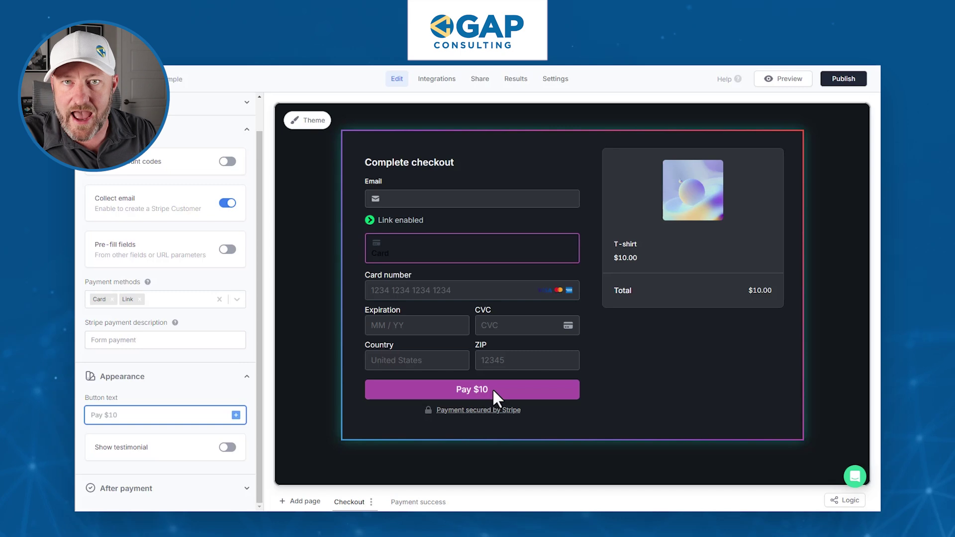
{"action": "left_click", "coordinate": [230, 448]}
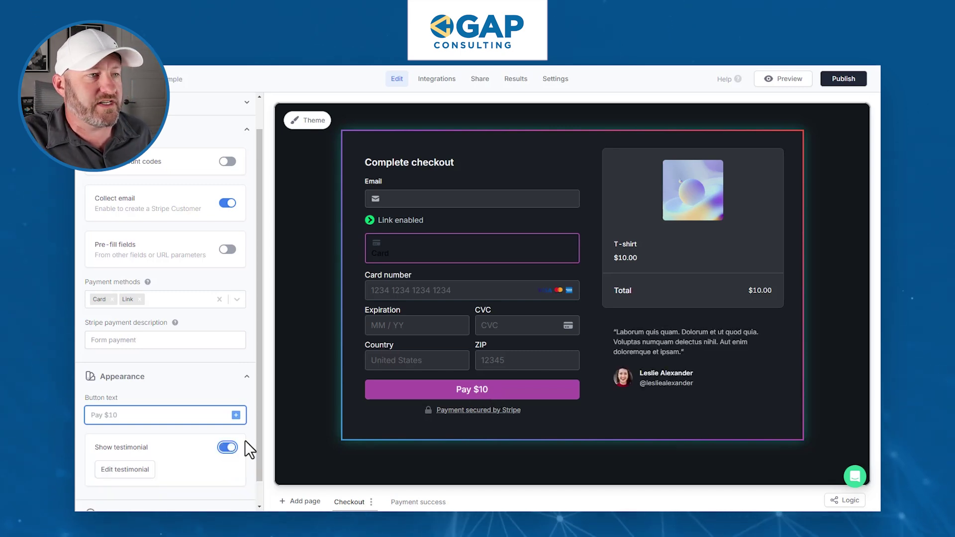
{"action": "mouse_move", "coordinate": [731, 395]}
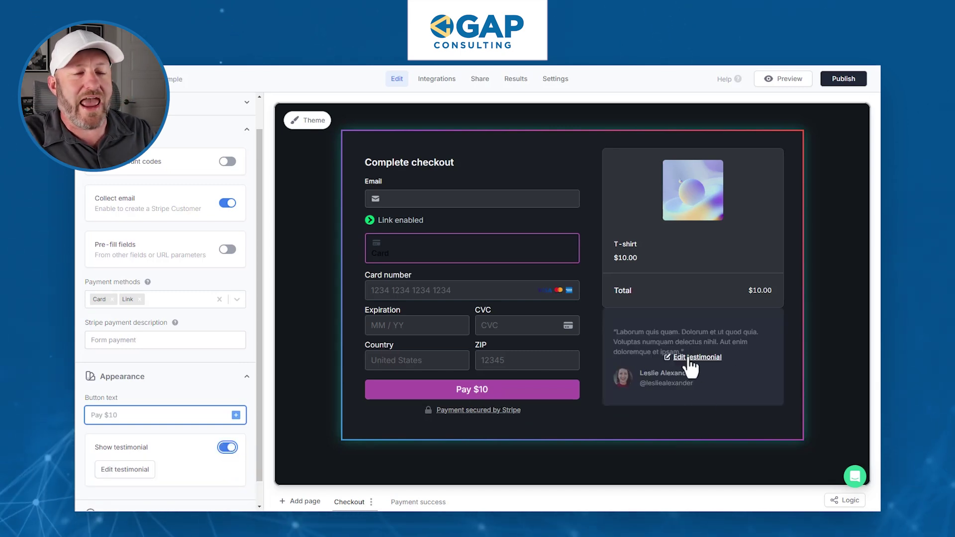
{"action": "left_click", "coordinate": [229, 449]}
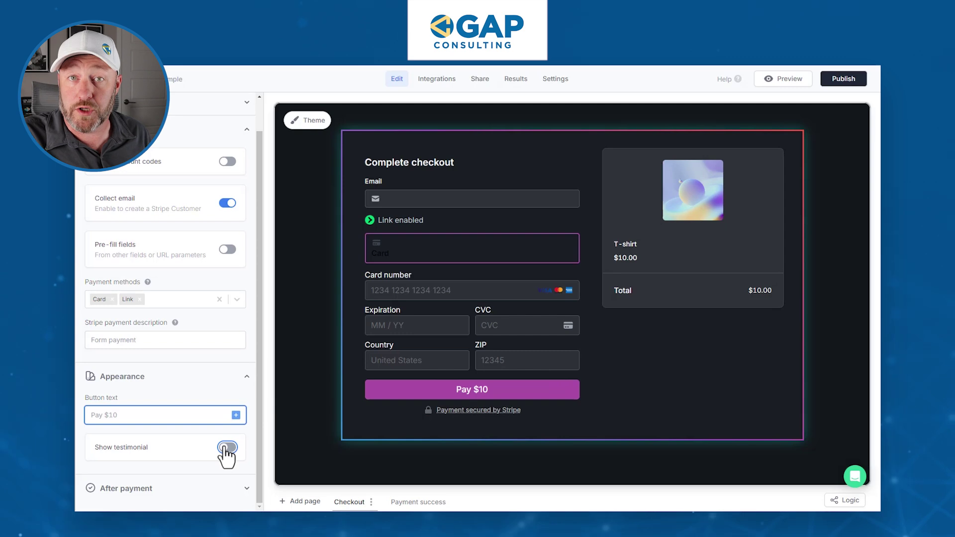
Turn on the Stripe receipt after payment and view the Payment success page
{"action": "left_click", "coordinate": [189, 489]}
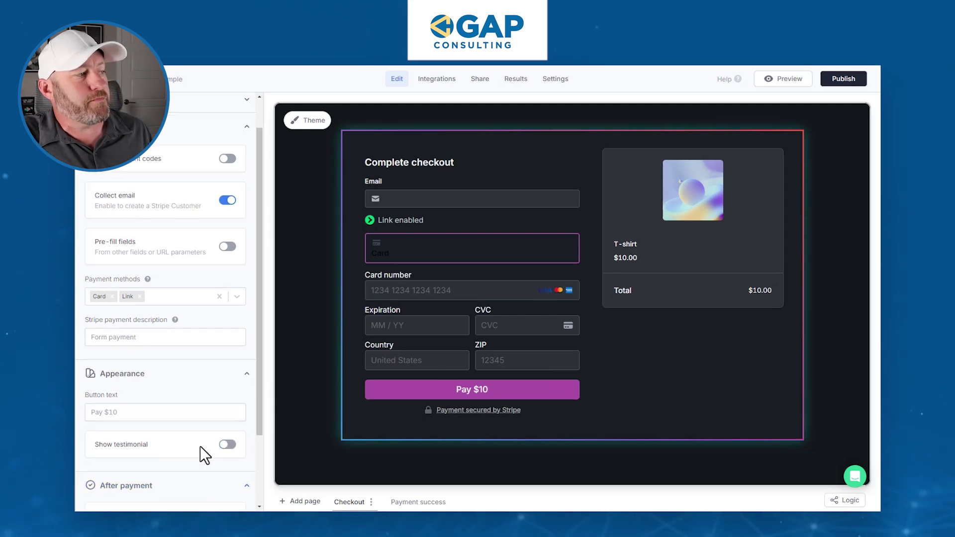
{"action": "left_click", "coordinate": [226, 429]}
{"action": "left_click", "coordinate": [226, 429]}
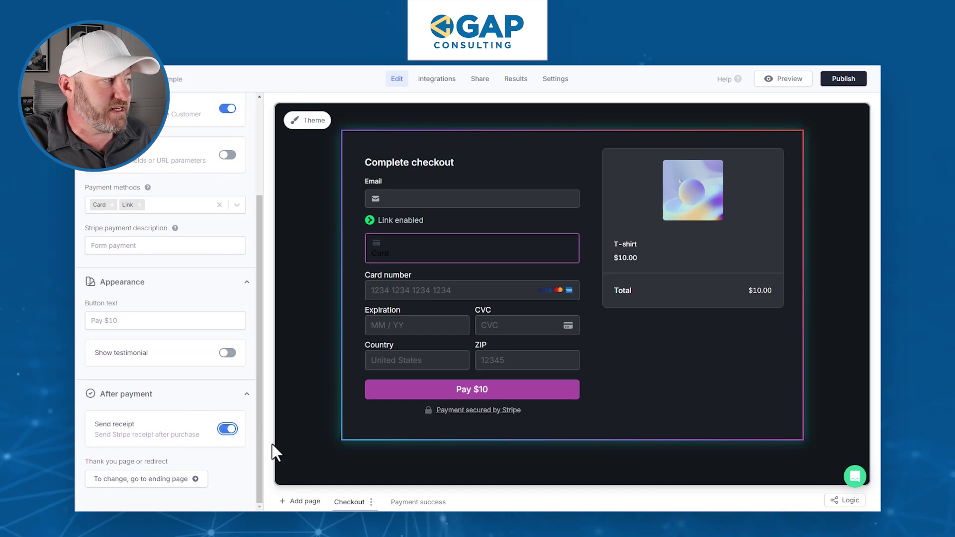
{"action": "left_click", "coordinate": [408, 502]}
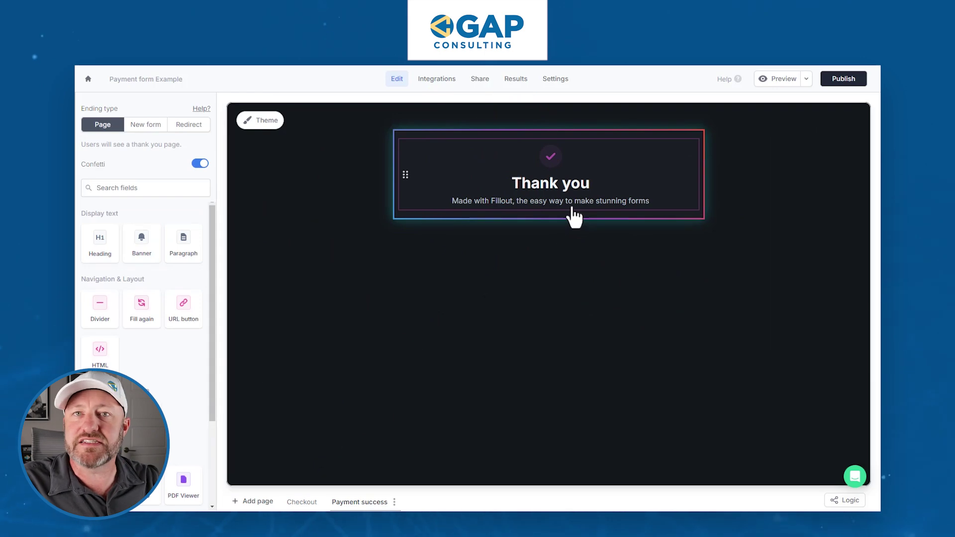
Select the thank-you message, then publish the T-shirt payment form
{"action": "left_click", "coordinate": [458, 205]}
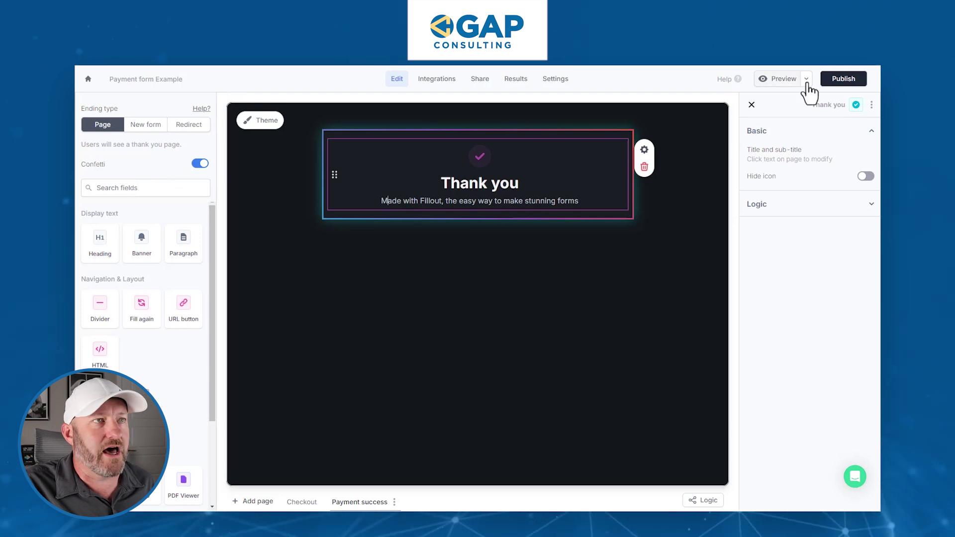
{"action": "left_click", "coordinate": [843, 80]}
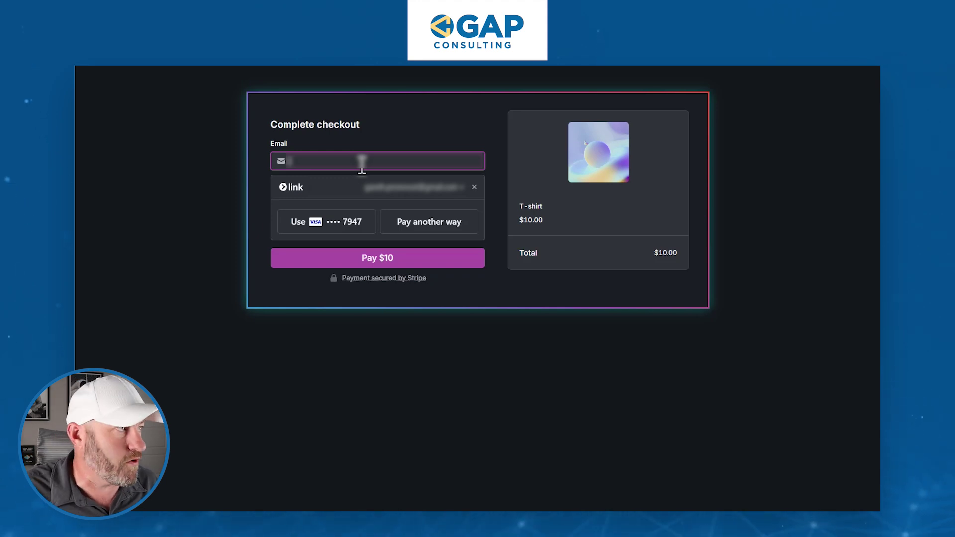
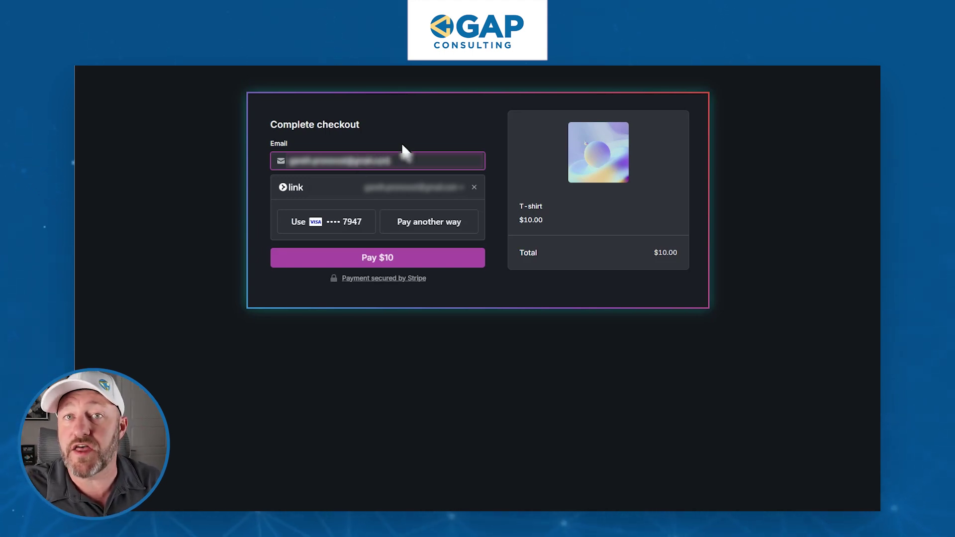
Enter the buyer's e-mail address in the live checkout's Email field
{"action": "left_click", "coordinate": [792, 272]}
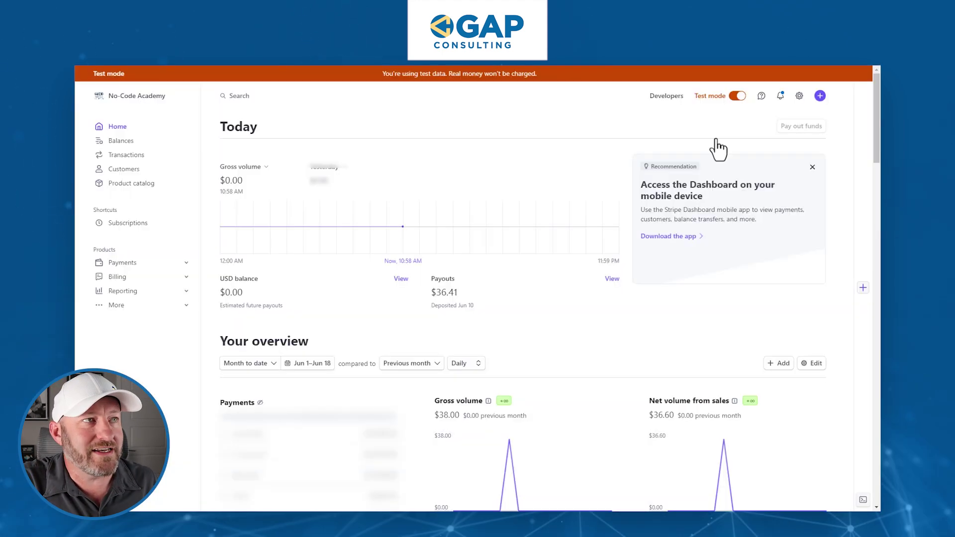
Switch the Stripe Dashboard out of test mode to view live data
{"action": "left_click", "coordinate": [737, 96]}
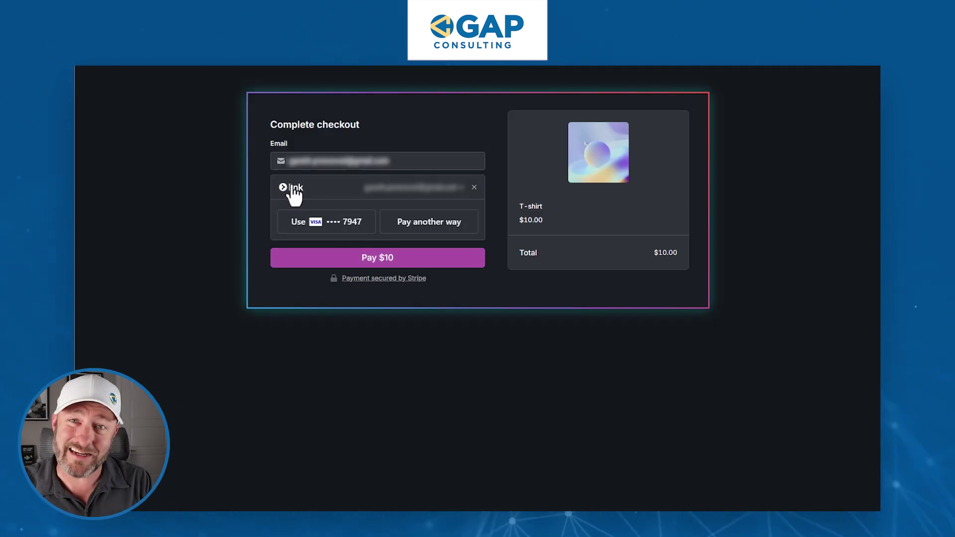
Pay the $10 T-shirt charge with the Visa card saved in Link
{"action": "left_click", "coordinate": [312, 224]}
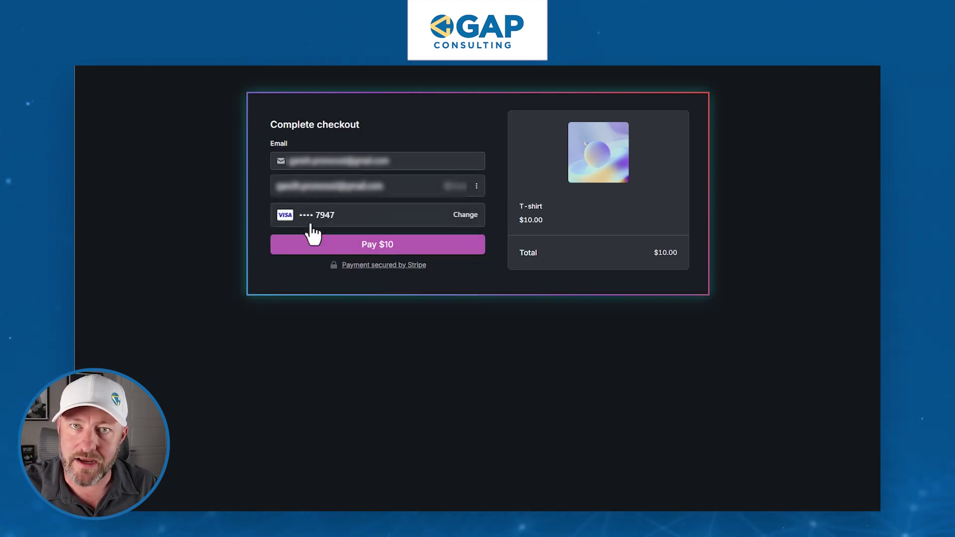
{"action": "left_click", "coordinate": [359, 246]}
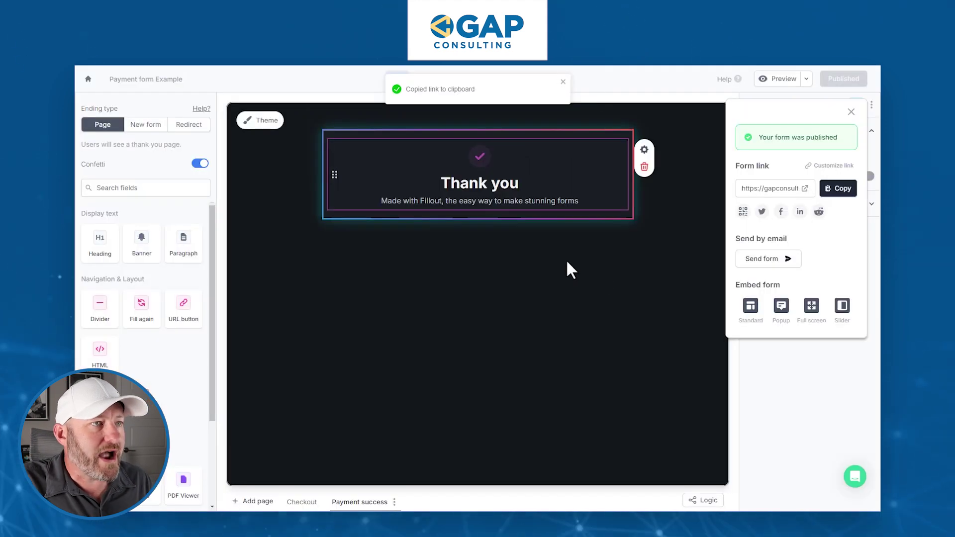
Review the new submission's row in Results and open its Checkout (Stripe) payment link
{"action": "left_click", "coordinate": [621, 295]}
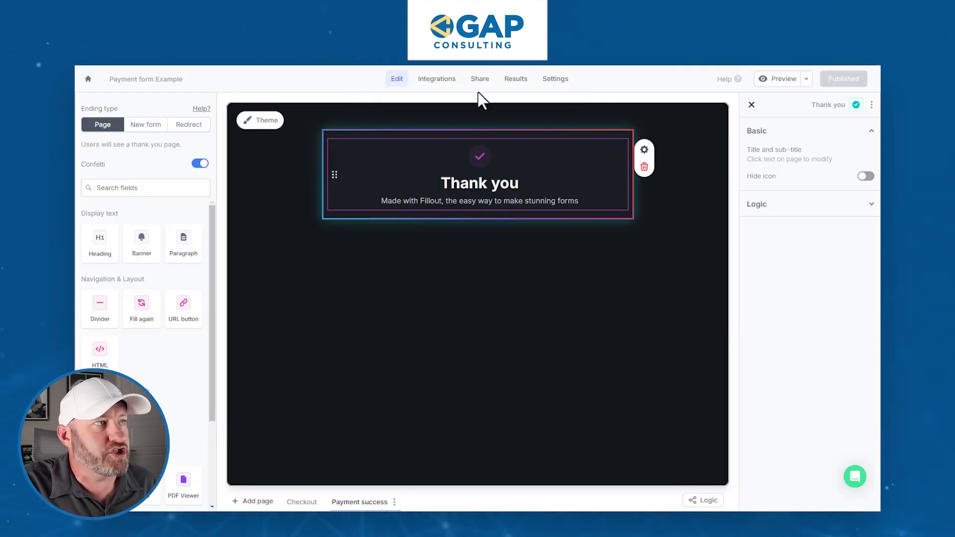
{"action": "left_click", "coordinate": [514, 80]}
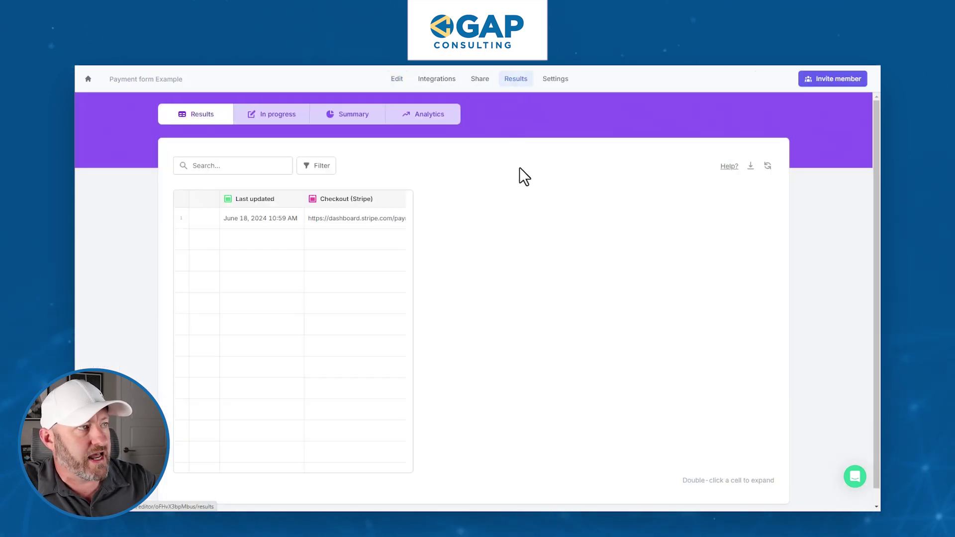
{"action": "left_click", "coordinate": [351, 219]}
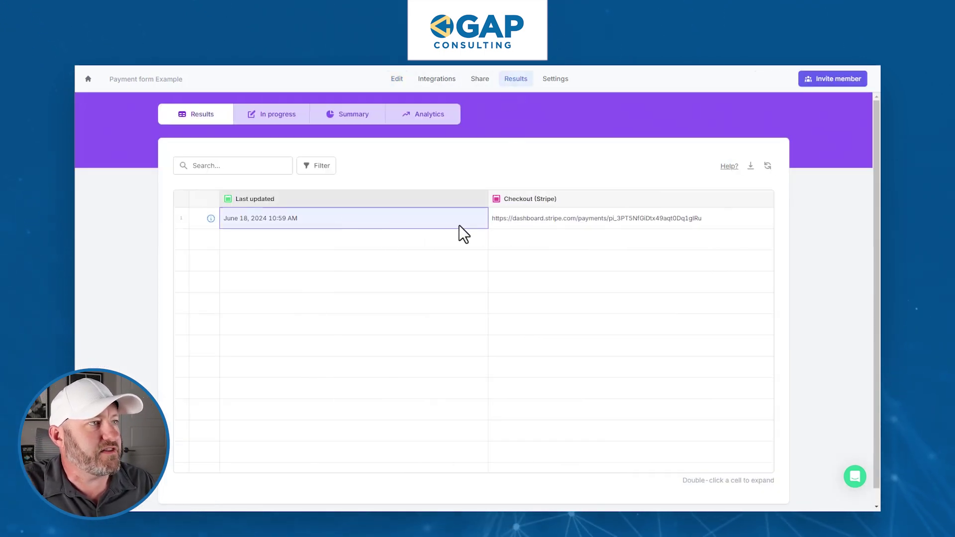
{"action": "left_click", "coordinate": [573, 220]}
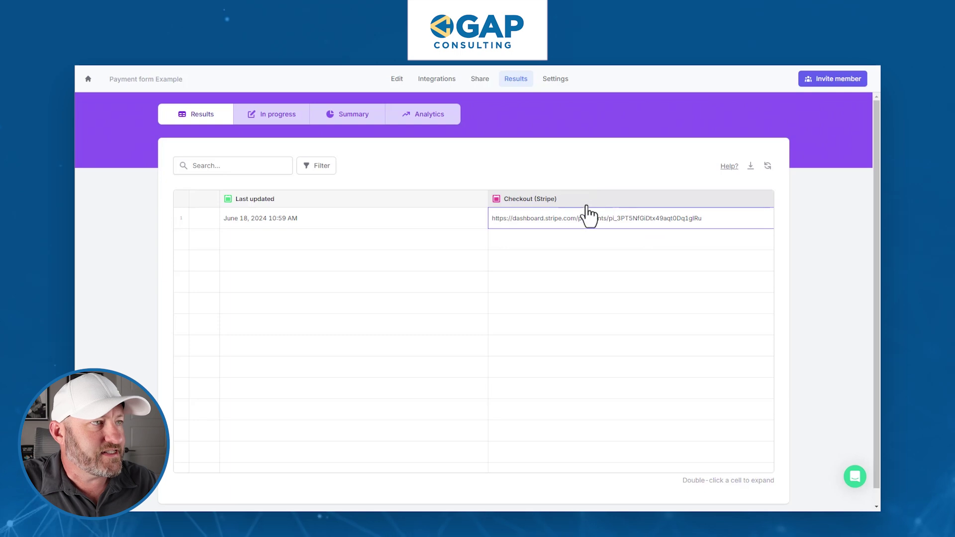
{"action": "left_click", "coordinate": [572, 223]}
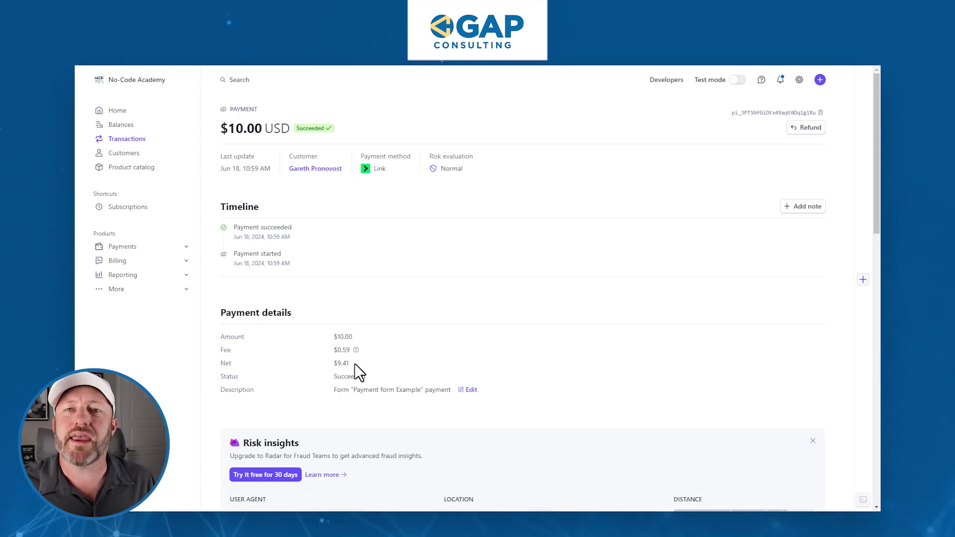
Start an Airtable integration using the GAP Consulting Airtable account
{"action": "key", "text": "ctrl+Tab"}
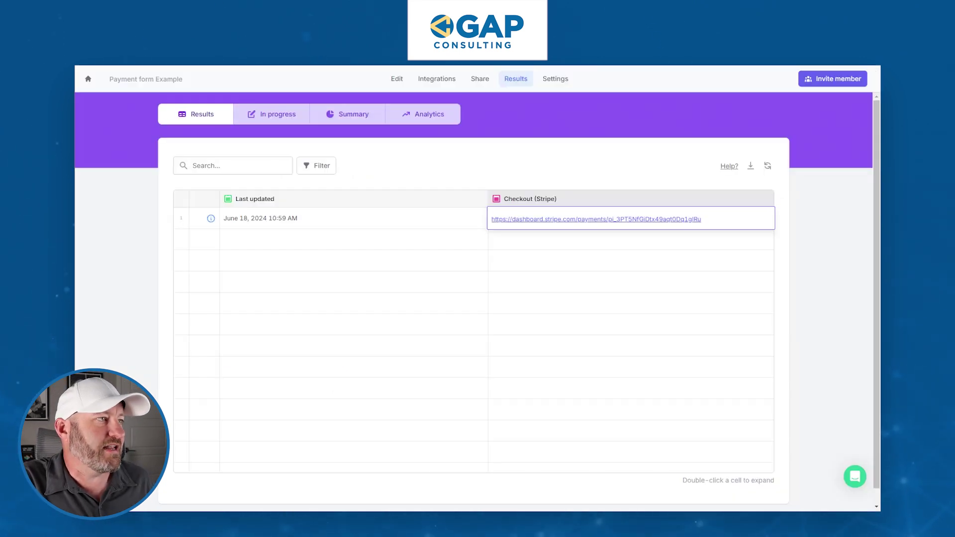
{"action": "left_click", "coordinate": [450, 79]}
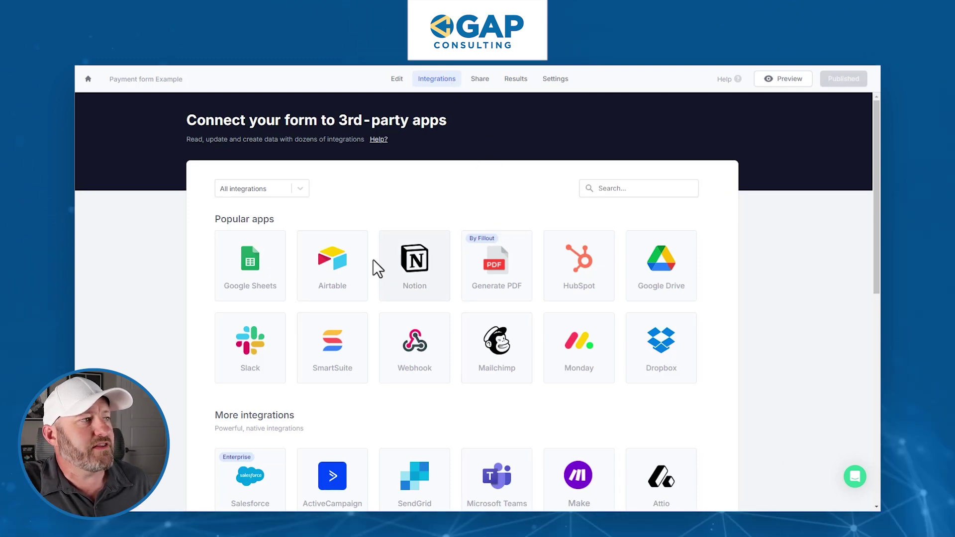
{"action": "left_click", "coordinate": [334, 276]}
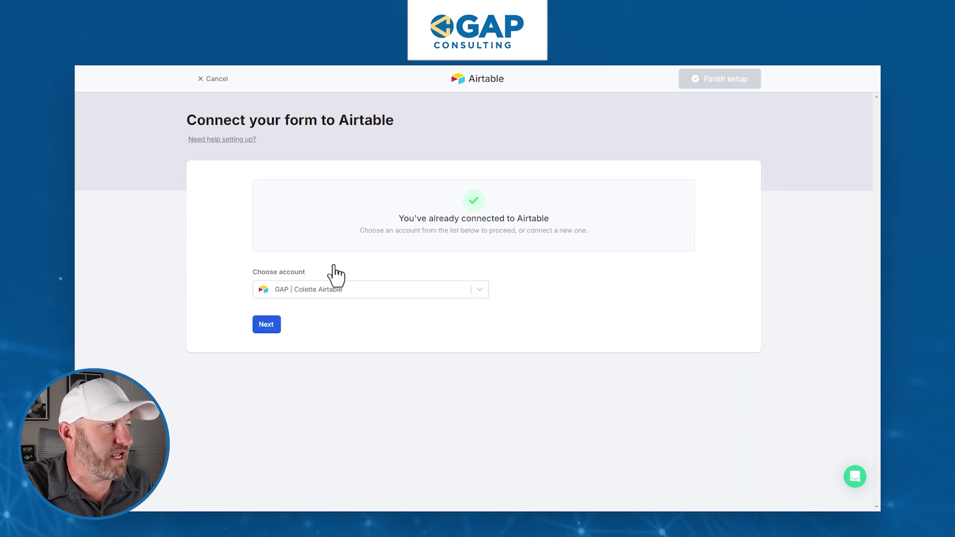
{"action": "left_click", "coordinate": [342, 287]}
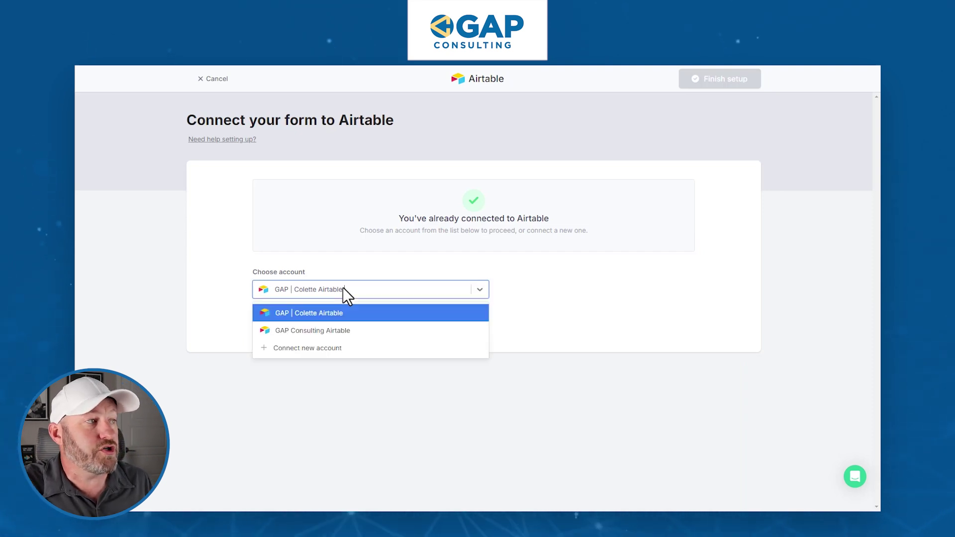
{"action": "left_click", "coordinate": [351, 330]}
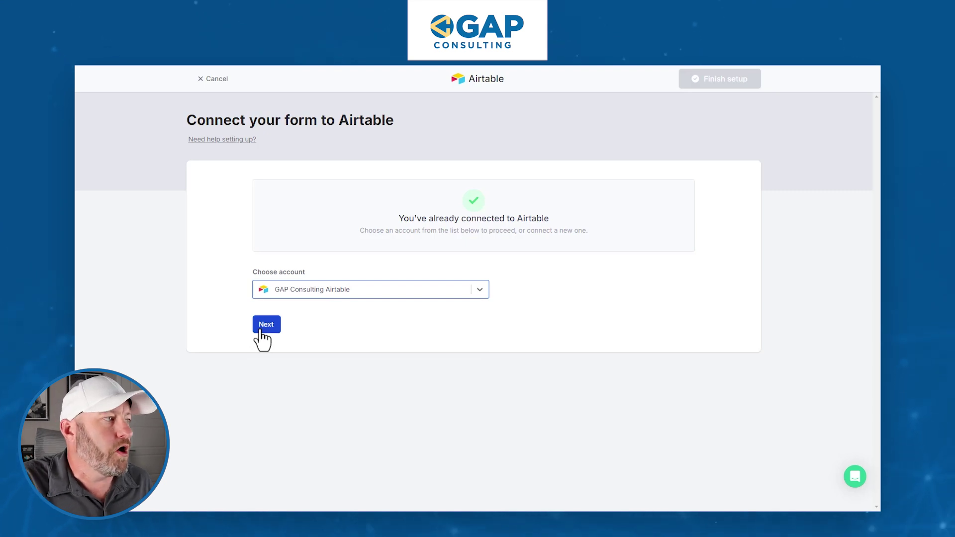
{"action": "left_click", "coordinate": [300, 289]}
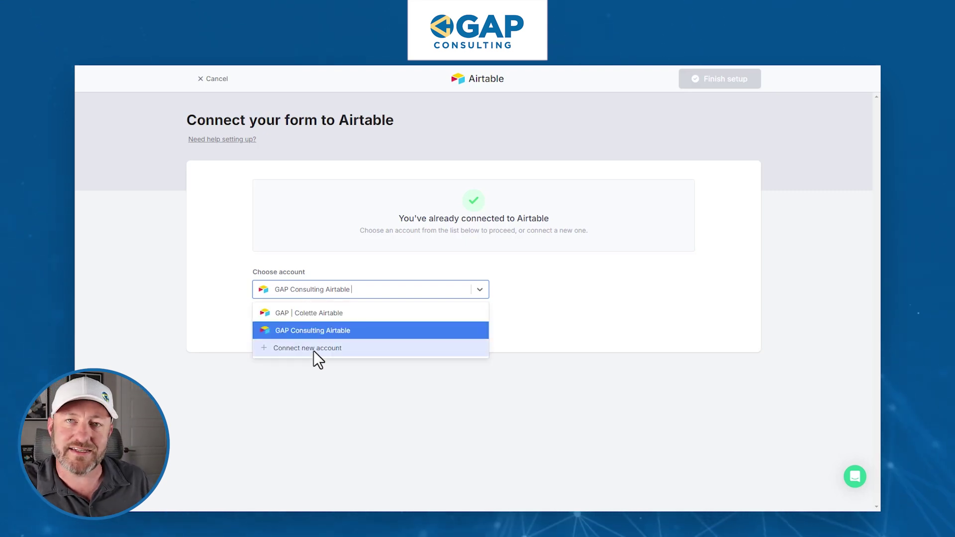
{"action": "left_click", "coordinate": [190, 325]}
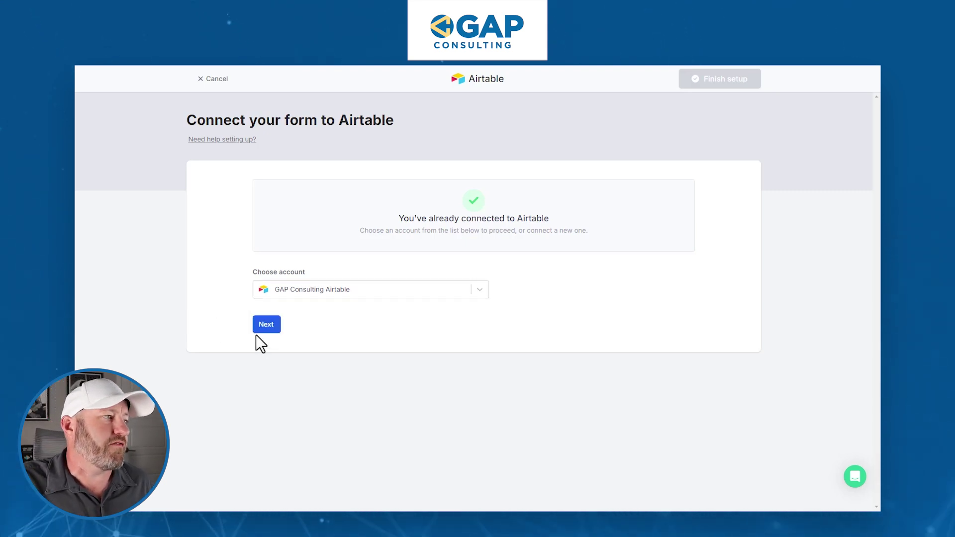
{"action": "left_click", "coordinate": [263, 328]}
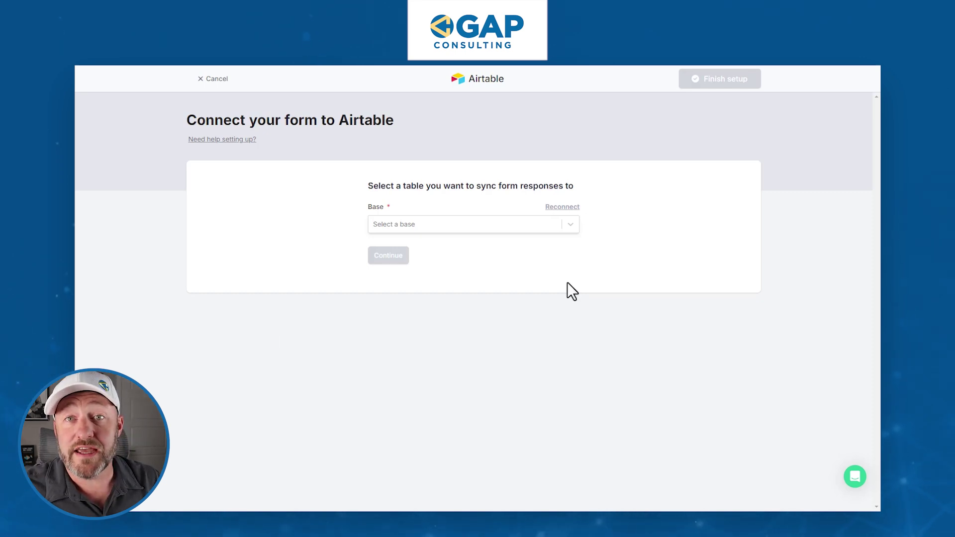
Choose the Payment Collection base and Table 1, then finish setup
{"action": "left_click", "coordinate": [417, 223]}
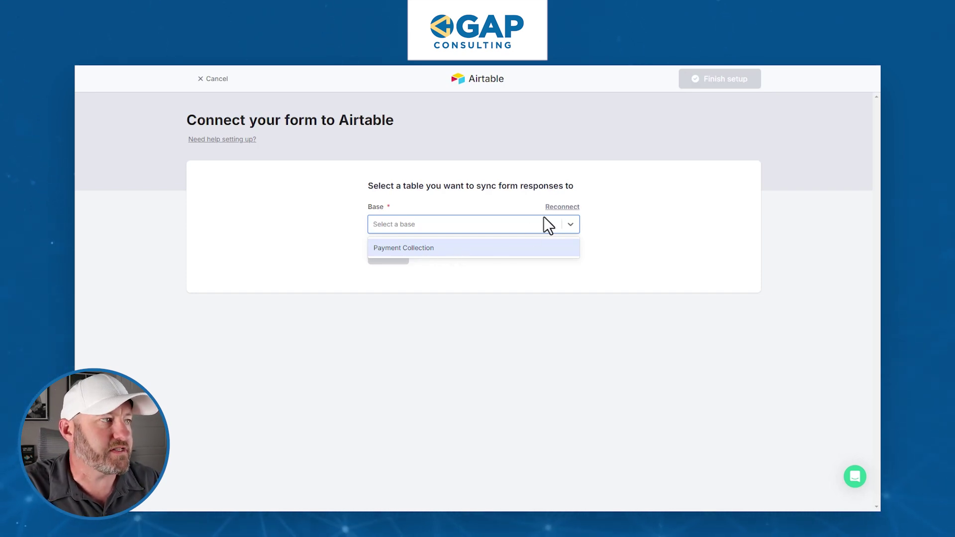
{"action": "left_click", "coordinate": [465, 250]}
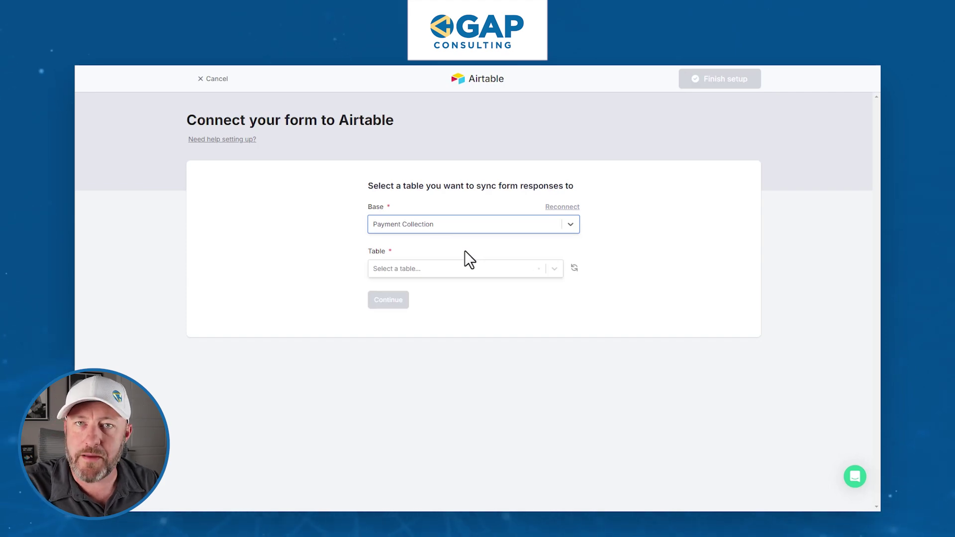
{"action": "left_click", "coordinate": [459, 269]}
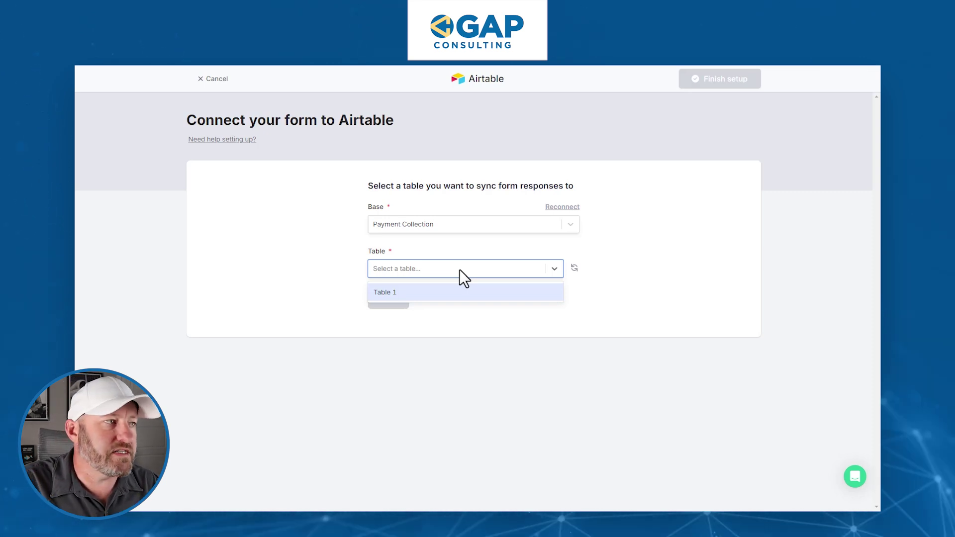
{"action": "left_click", "coordinate": [460, 287]}
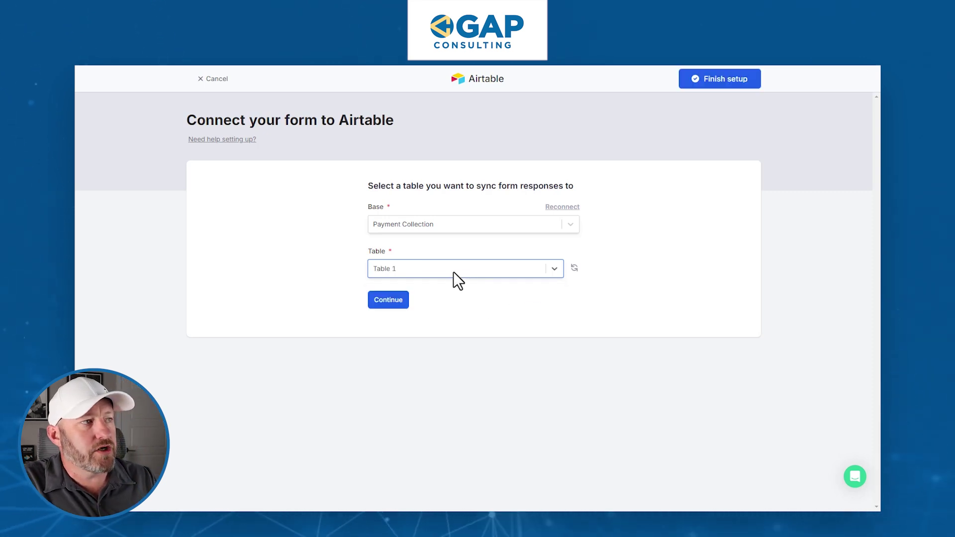
{"action": "left_click", "coordinate": [683, 83]}
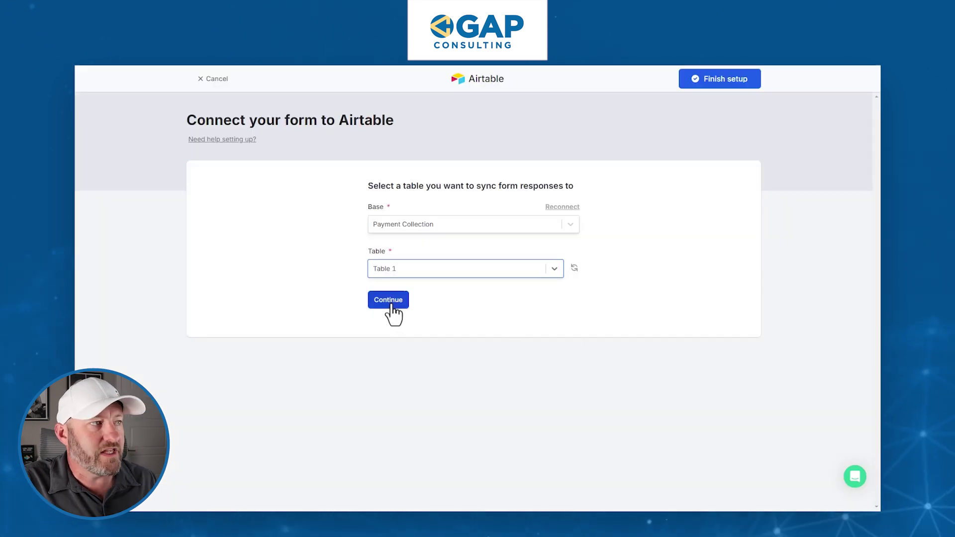
Continue to the Create record and Mappings settings for Table 1
{"action": "left_click", "coordinate": [388, 301]}
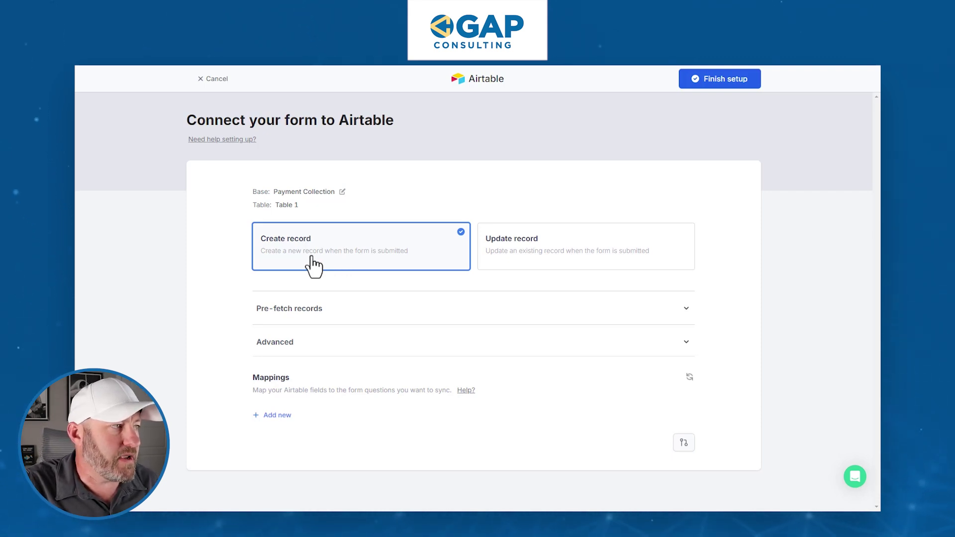
Add an empty mapping row and browse the Checkout values such as Amount paid, Email and Currency
{"action": "left_click", "coordinate": [277, 415]}
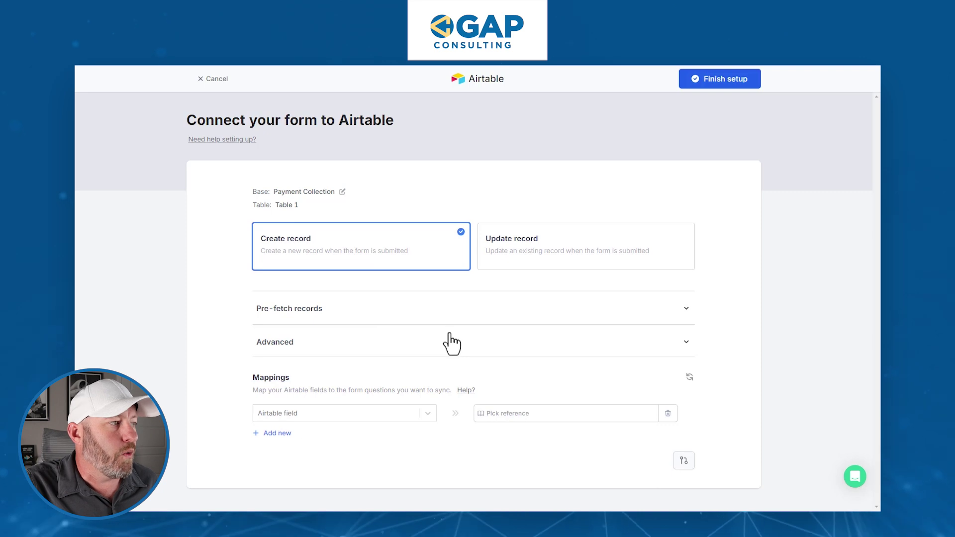
{"action": "left_click", "coordinate": [513, 419]}
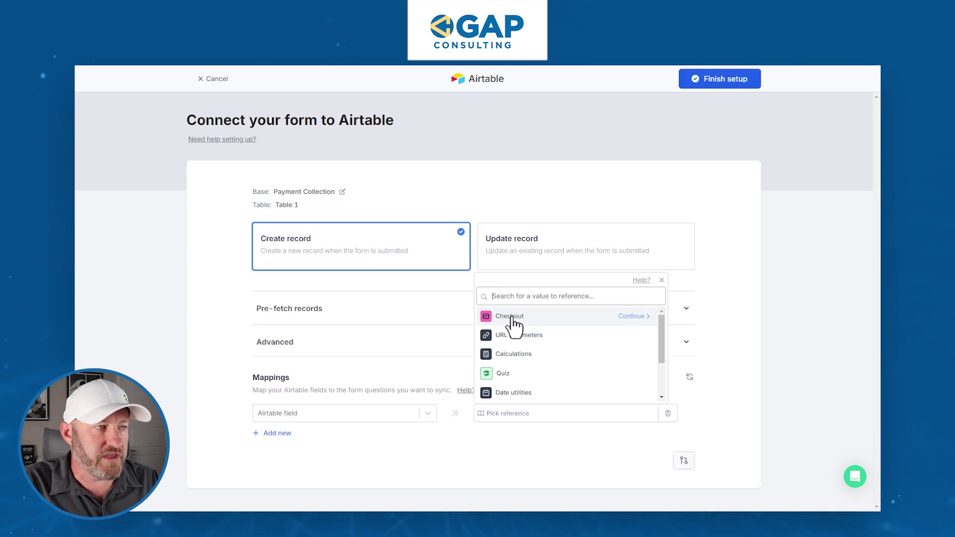
{"action": "left_click", "coordinate": [532, 317]}
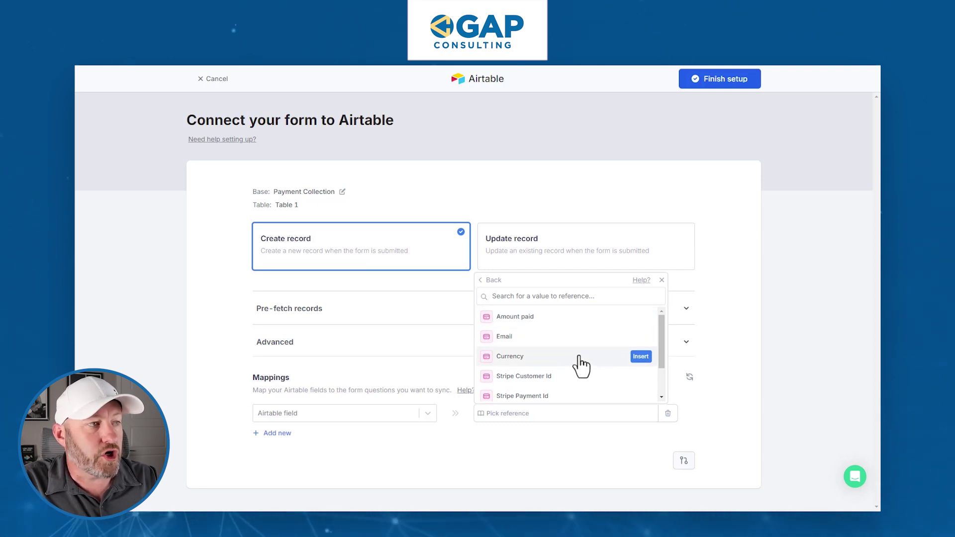
{"action": "scroll", "coordinate": [579, 363], "scroll_direction": "down", "scroll_amount": 2}
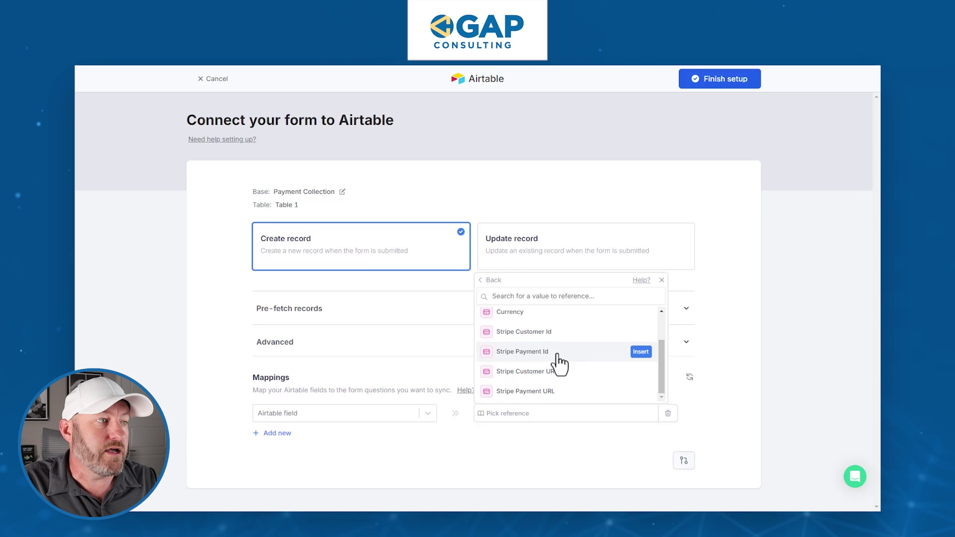
{"action": "scroll", "coordinate": [565, 396], "scroll_direction": "up", "scroll_amount": 2}
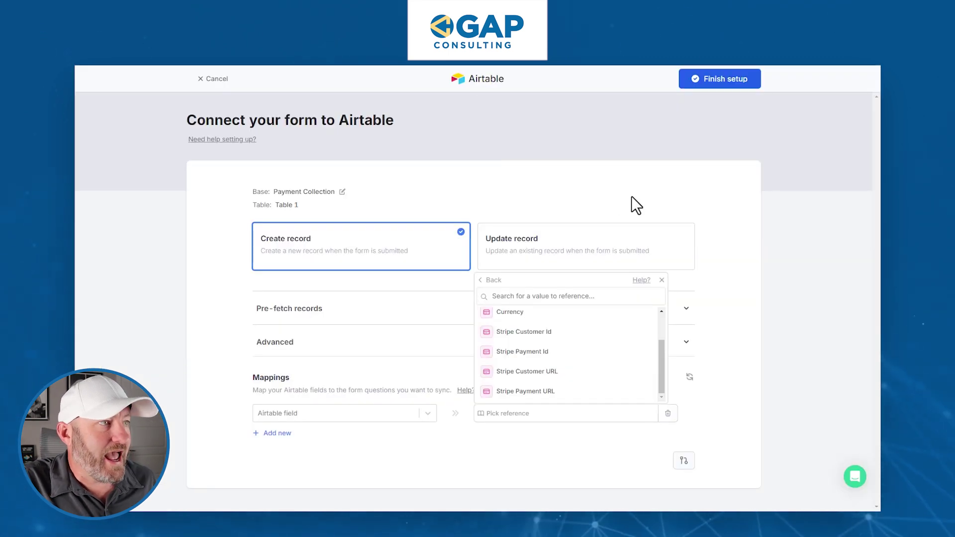
{"action": "left_click", "coordinate": [636, 205]}
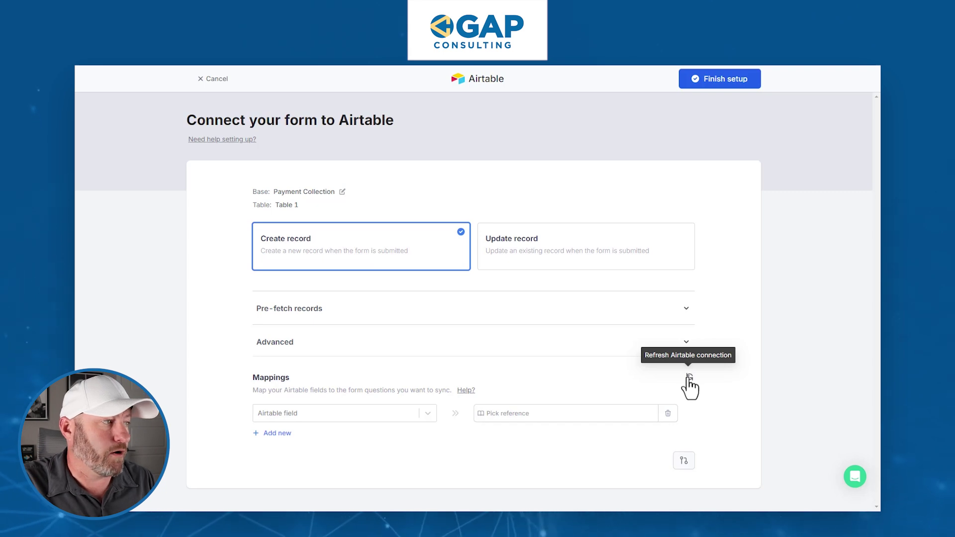
Map the Airtable Amount Paid field to the Checkout Amount paid value
{"action": "left_click", "coordinate": [378, 411]}
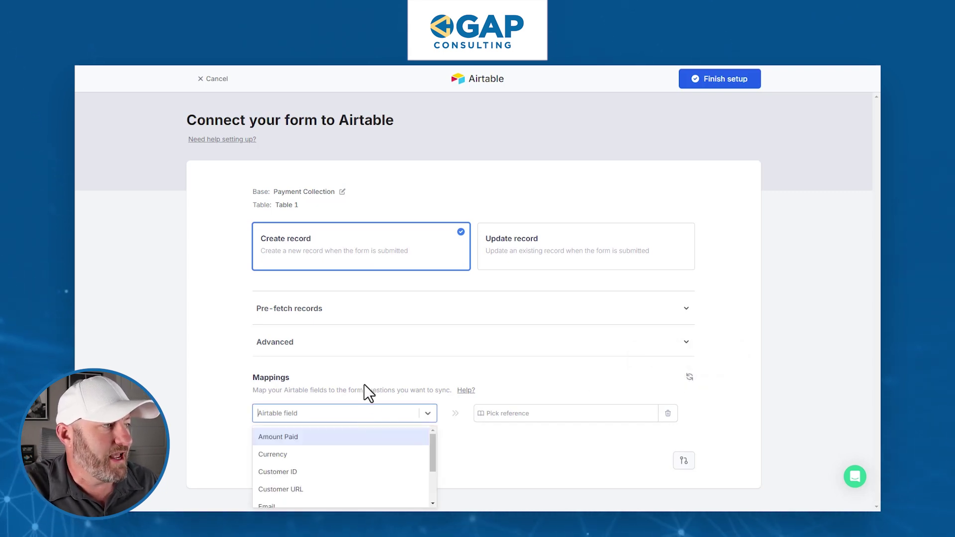
{"action": "left_click", "coordinate": [311, 440]}
{"action": "left_click", "coordinate": [517, 415]}
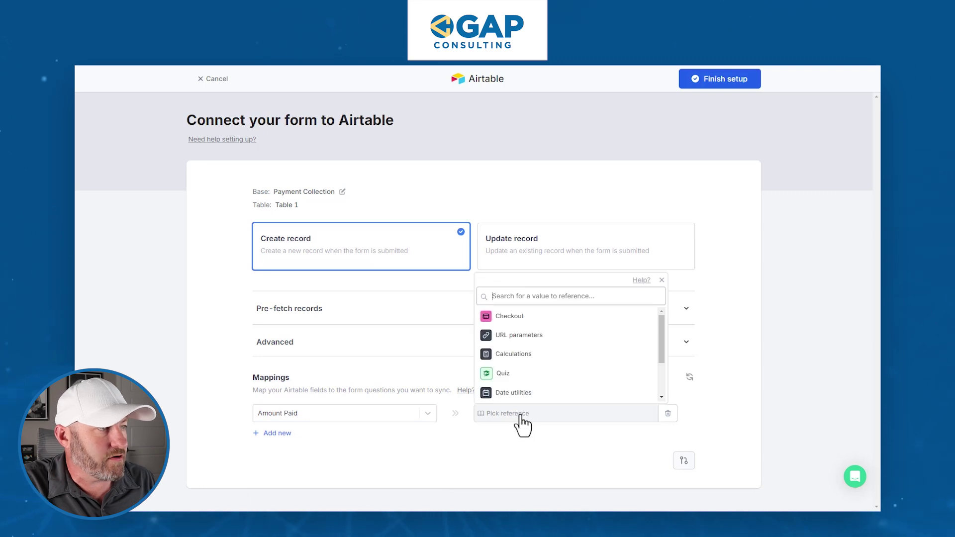
{"action": "left_click", "coordinate": [517, 318]}
{"action": "left_click", "coordinate": [517, 318]}
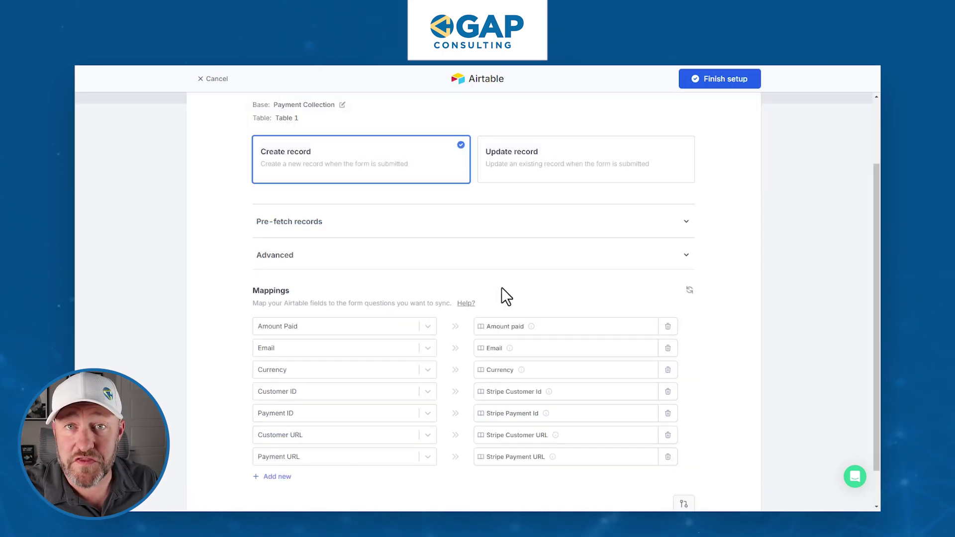
Finish the Airtable setup, publish the form and go to its Share page
{"action": "left_click", "coordinate": [726, 81]}
{"action": "left_click", "coordinate": [582, 234]}
{"action": "scroll", "coordinate": [607, 228], "scroll_direction": "up", "scroll_amount": 2}
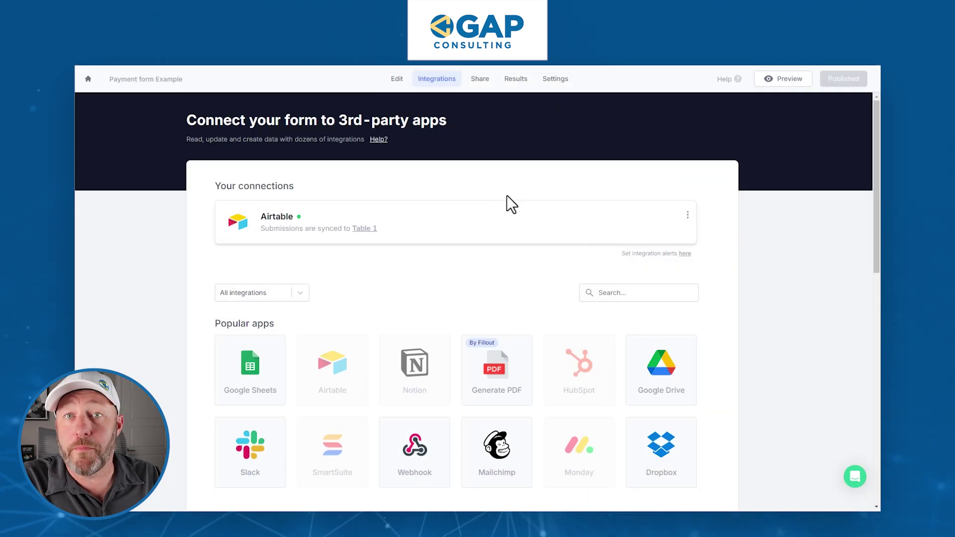
{"action": "left_click", "coordinate": [480, 80]}
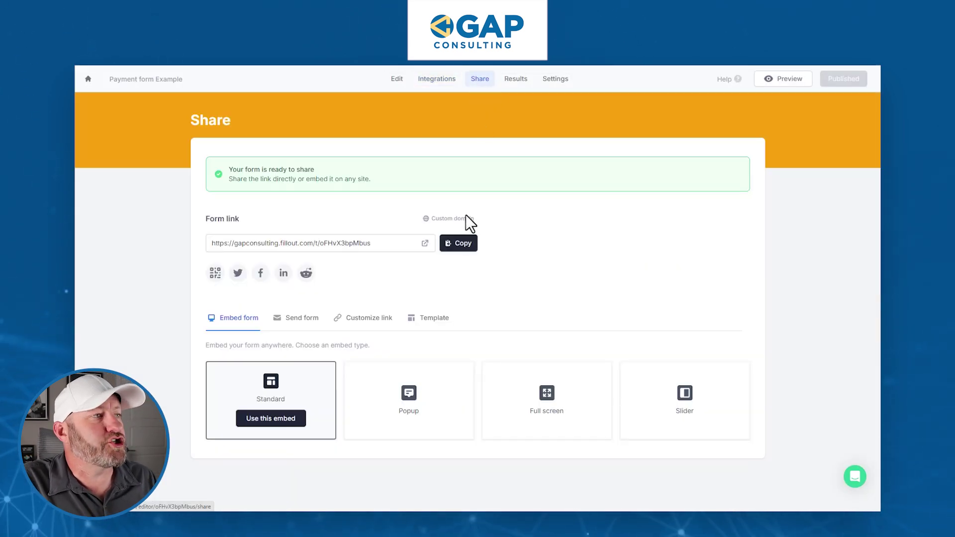
Open the live form in a new tab and enter the payer's e-mail address
{"action": "left_click", "coordinate": [425, 243]}
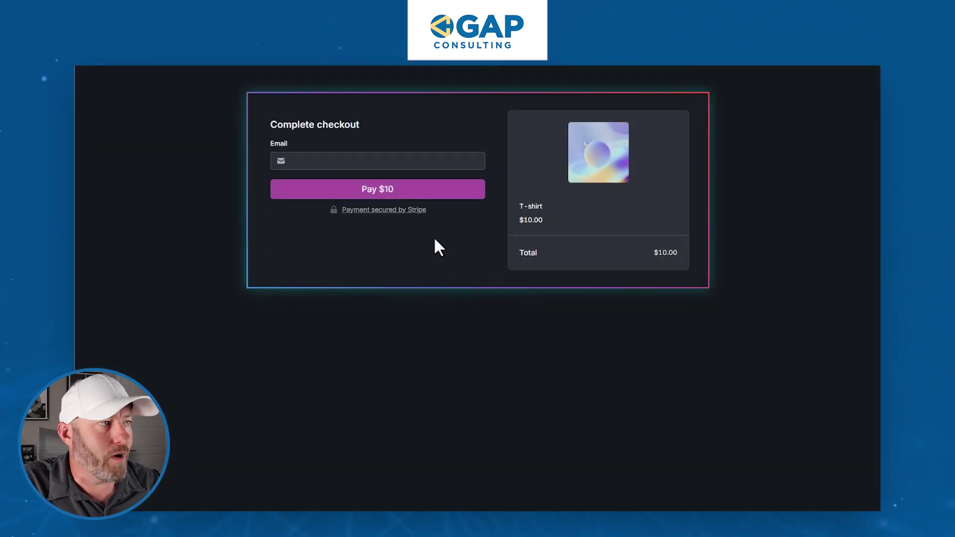
{"action": "left_click", "coordinate": [348, 161]}
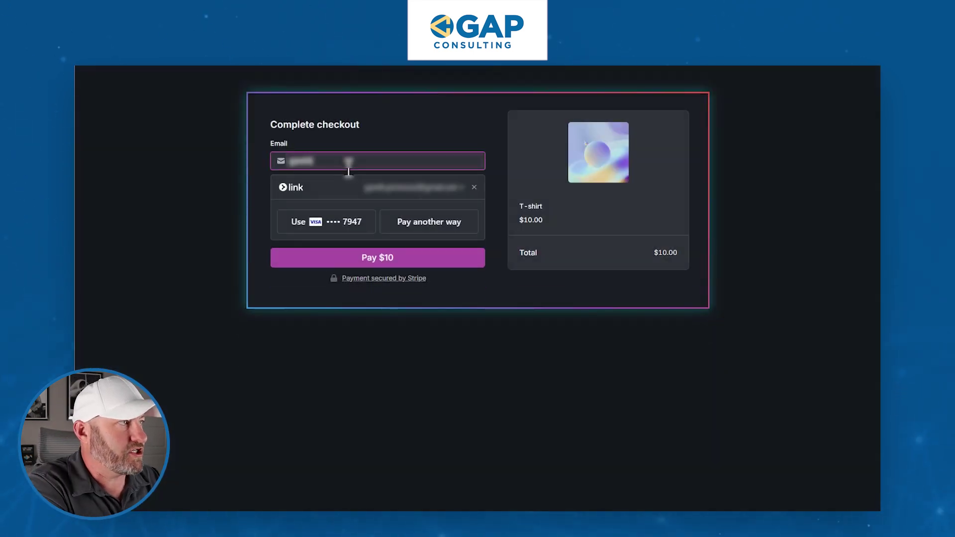
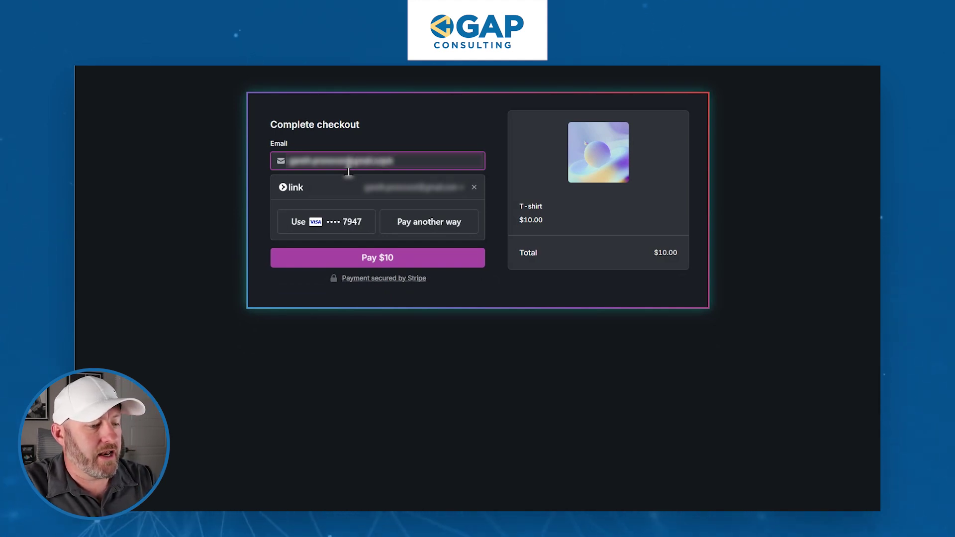
Submit the $10 T-shirt payment with the saved Visa card via Link
{"action": "left_click", "coordinate": [378, 267]}
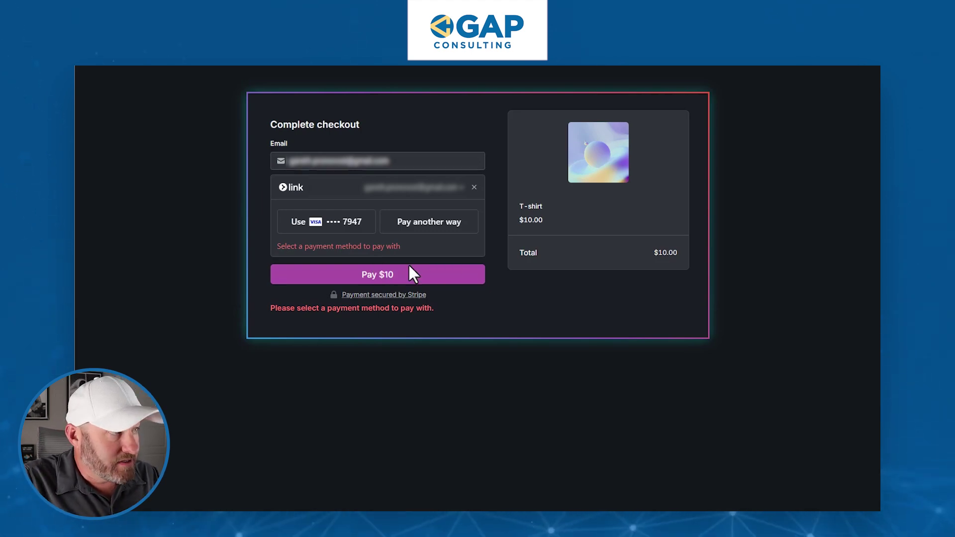
{"action": "left_click", "coordinate": [351, 226]}
{"action": "left_click", "coordinate": [384, 240]}
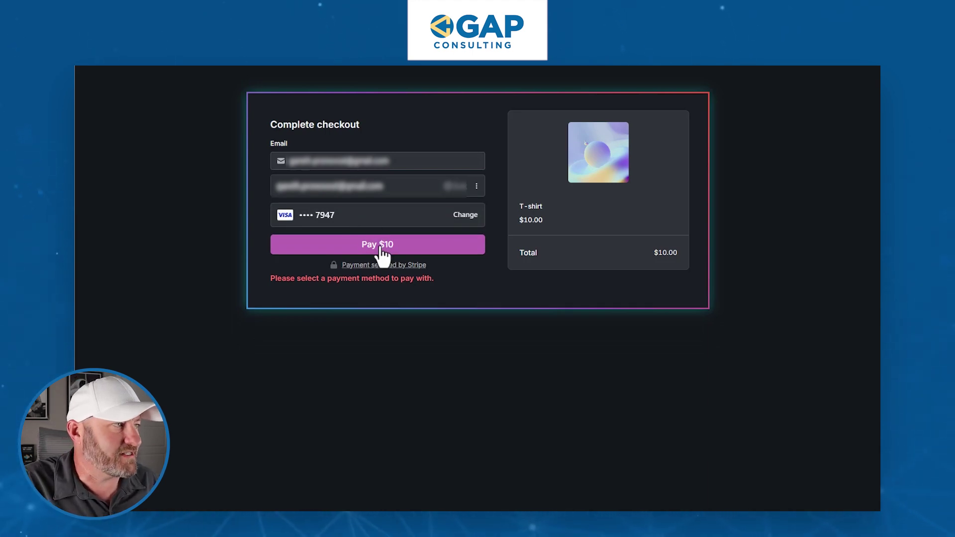
{"action": "left_click", "coordinate": [382, 249]}
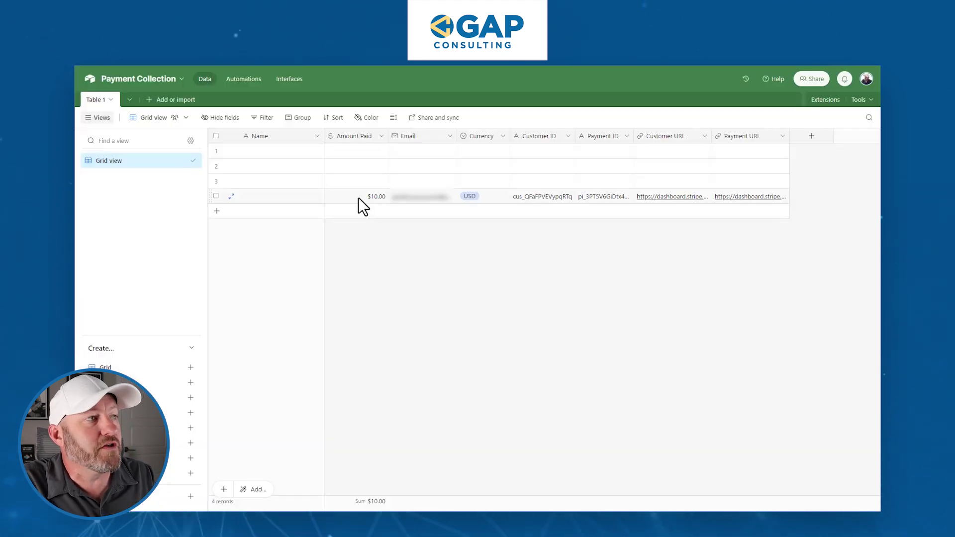
Widen the Email column, check row 4's $10.00 USD amount and IDs, and open its Payment URL
{"action": "left_click_drag", "start_coordinate": [454, 135], "coordinate": [489, 134]}
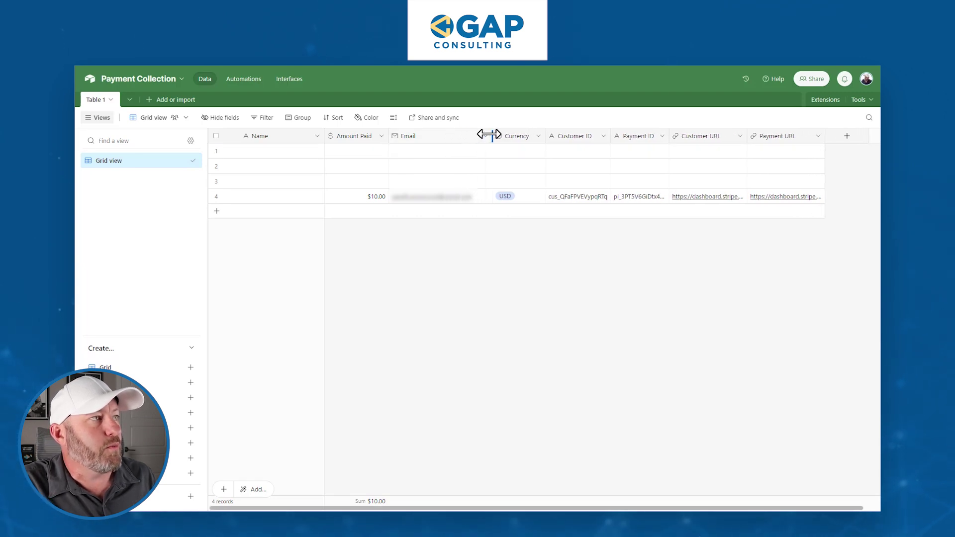
{"action": "left_click", "coordinate": [369, 198]}
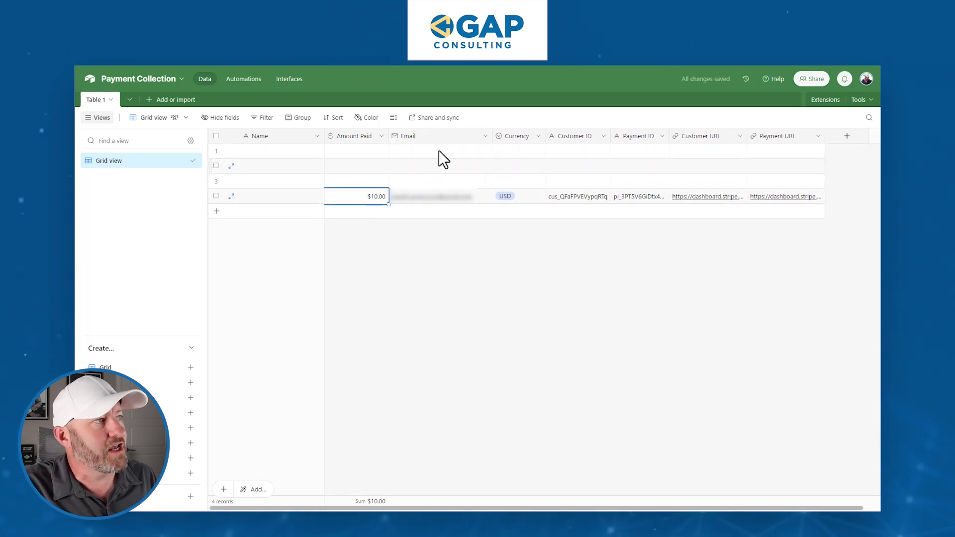
{"action": "left_click", "coordinate": [516, 195]}
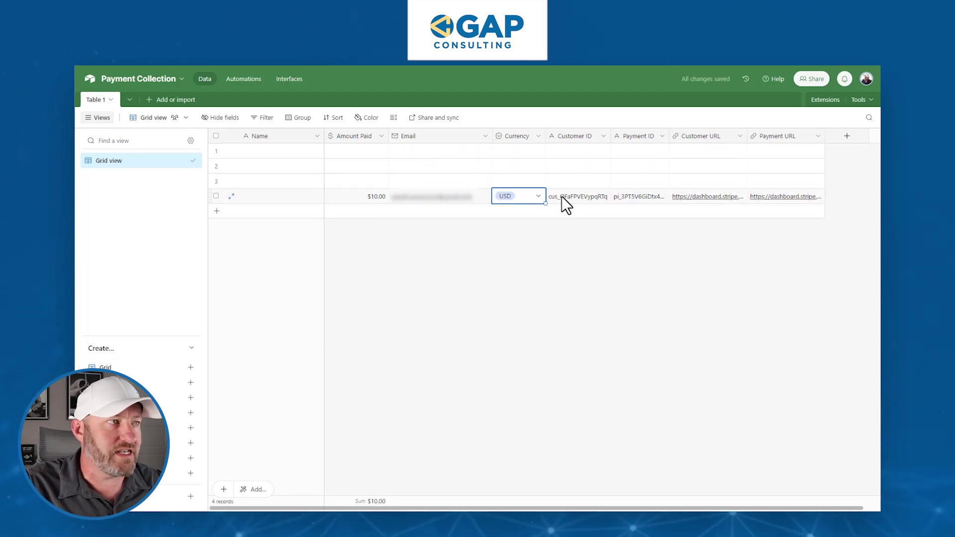
{"action": "left_click", "coordinate": [576, 197]}
{"action": "left_click", "coordinate": [635, 198]}
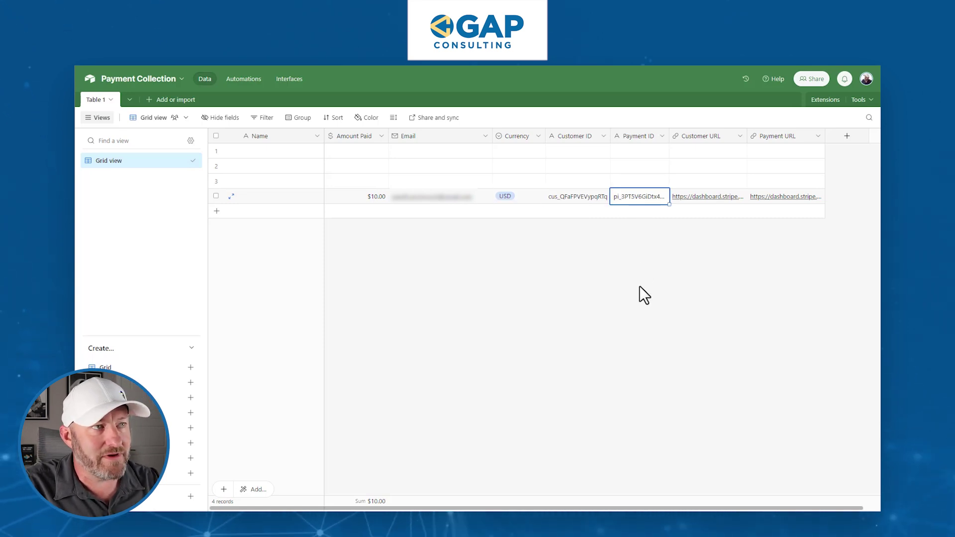
{"action": "left_click", "coordinate": [708, 197]}
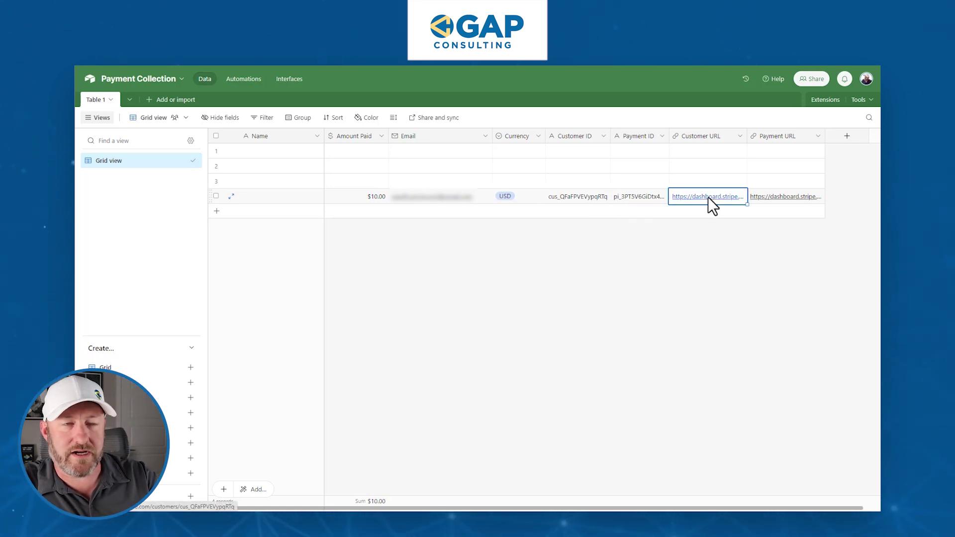
{"action": "left_click", "coordinate": [794, 198]}
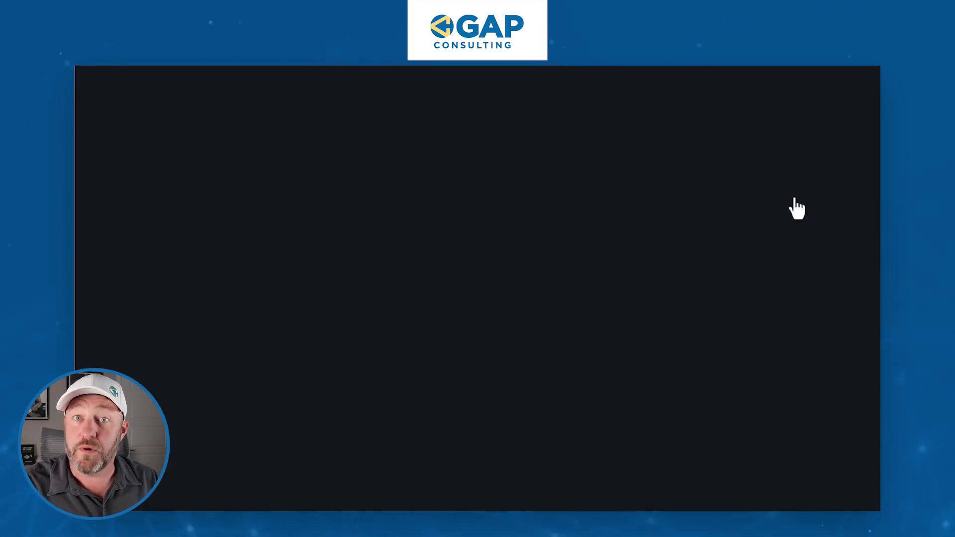